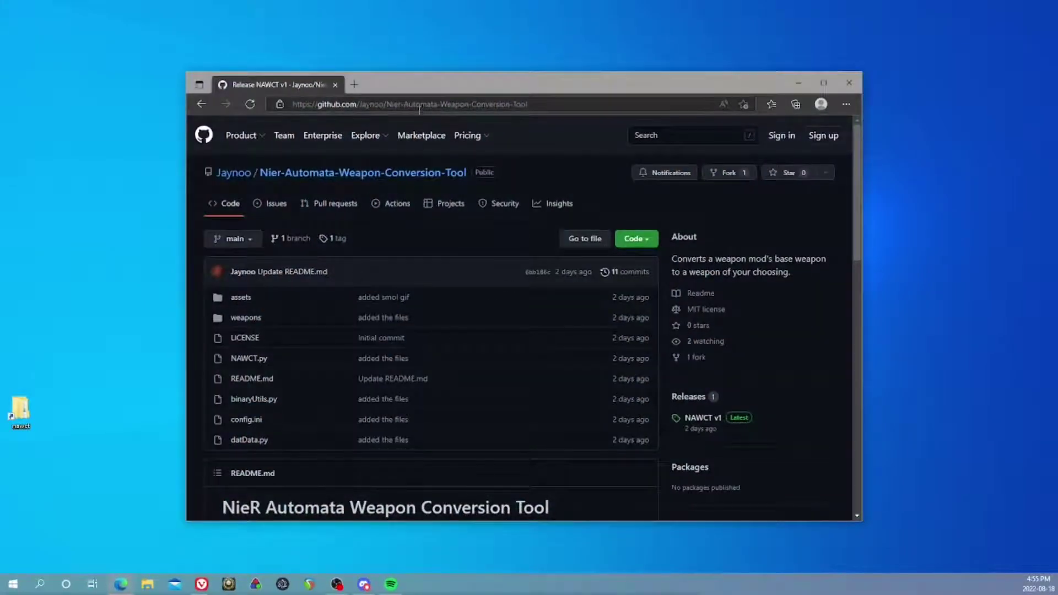
# Download NAWCT.zip from the NAWCT v1 release assets on GitHub
pyautogui.scroll(-2, 492, 253)
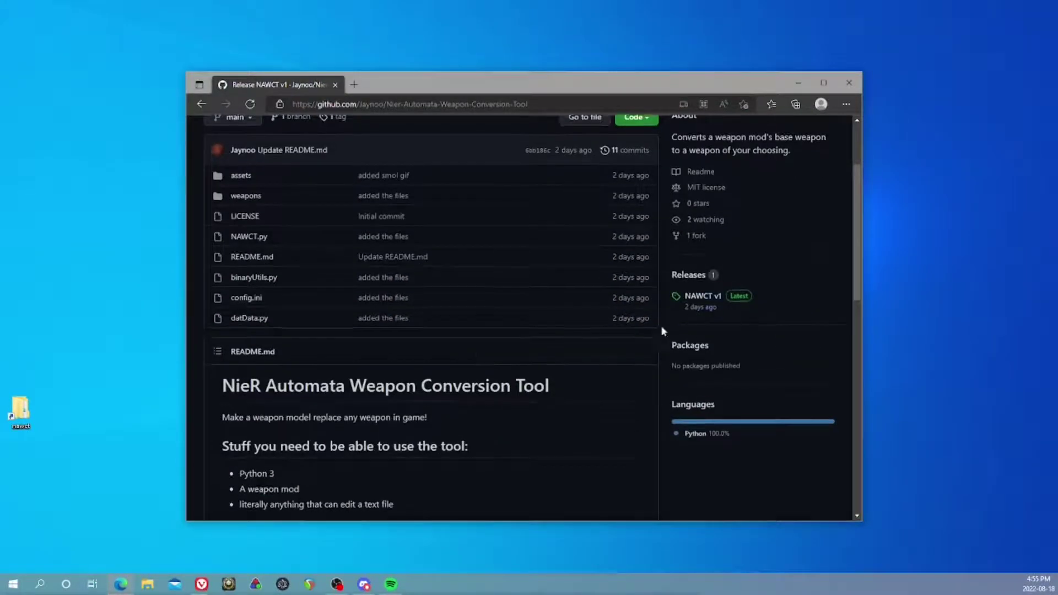
pyautogui.click(700, 279)
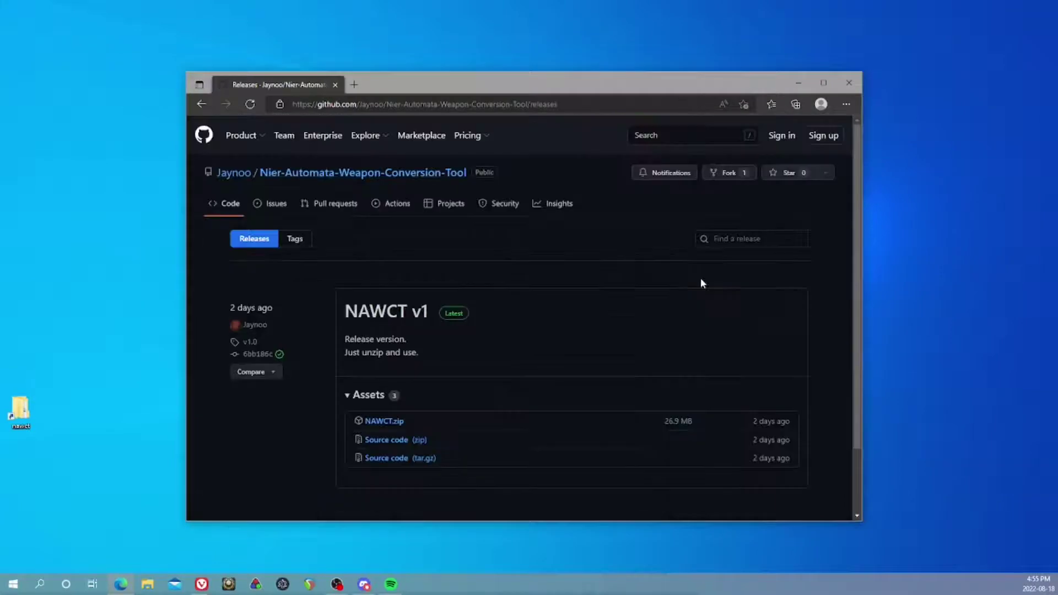
pyautogui.click(384, 423)
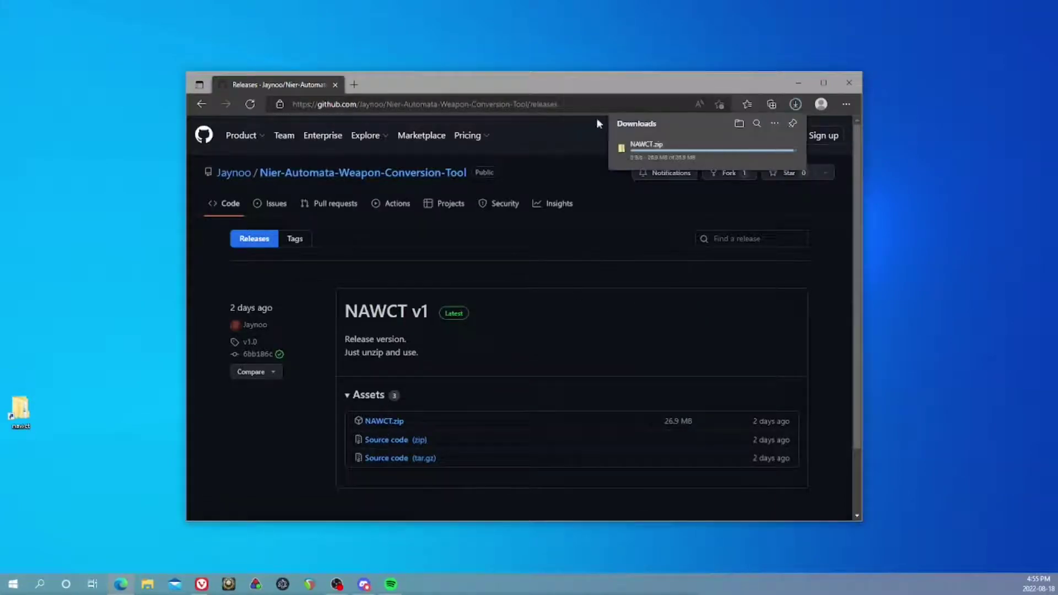
pyautogui.moveTo(695, 149)
pyautogui.mouseDown()
pyautogui.moveTo(346, 334)
pyautogui.moveTo(19, 421)
pyautogui.mouseUp()
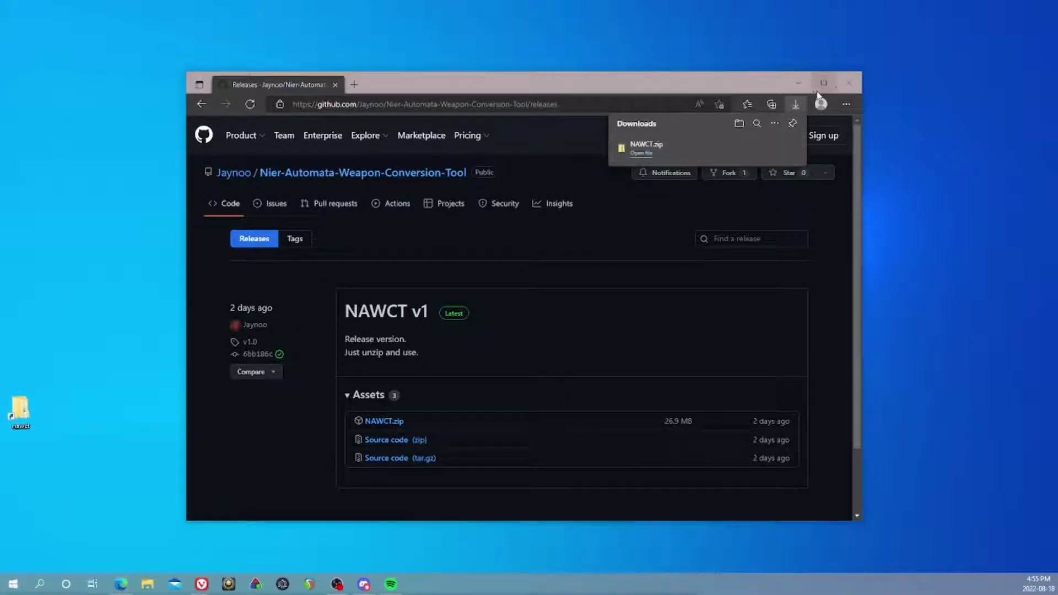
# Open the nawct folder and extract NAWCT.zip into a NAWCT folder
pyautogui.click(798, 84)
pyautogui.doubleClick(26, 413)
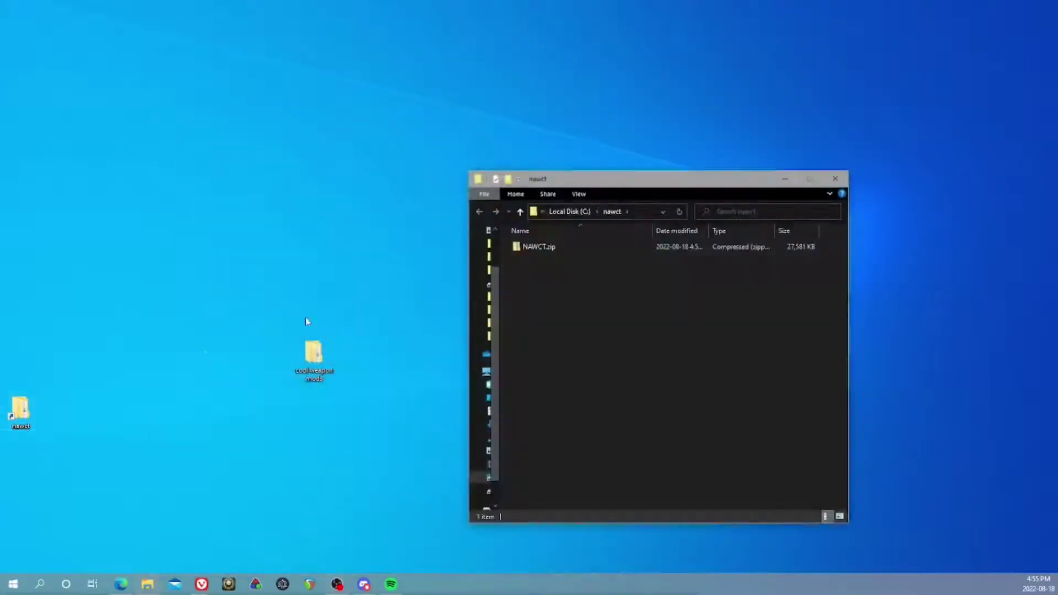
pyautogui.rightClick(551, 252)
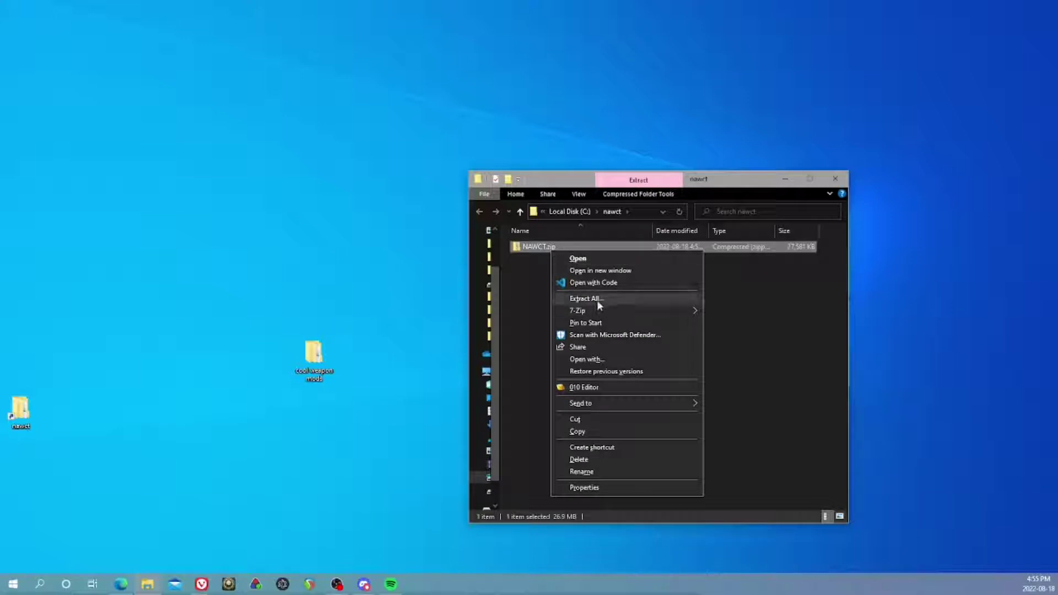
pyautogui.click(597, 299)
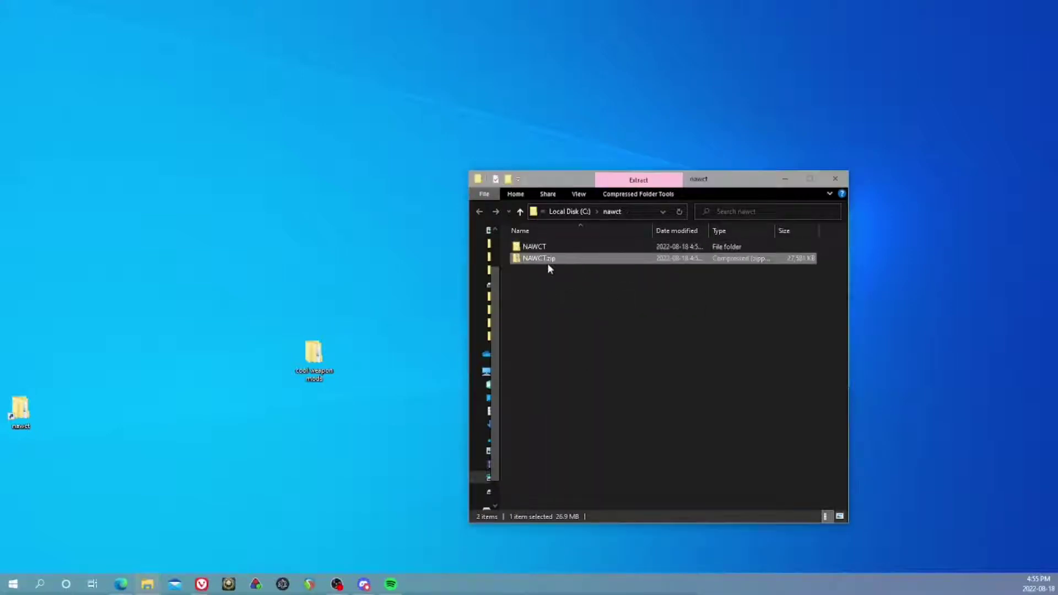
# Delete the NAWCT.zip archive, leaving the extracted NAWCT folder
pyautogui.click(545, 270)
pyautogui.click(551, 257)
pyautogui.press('Delete')
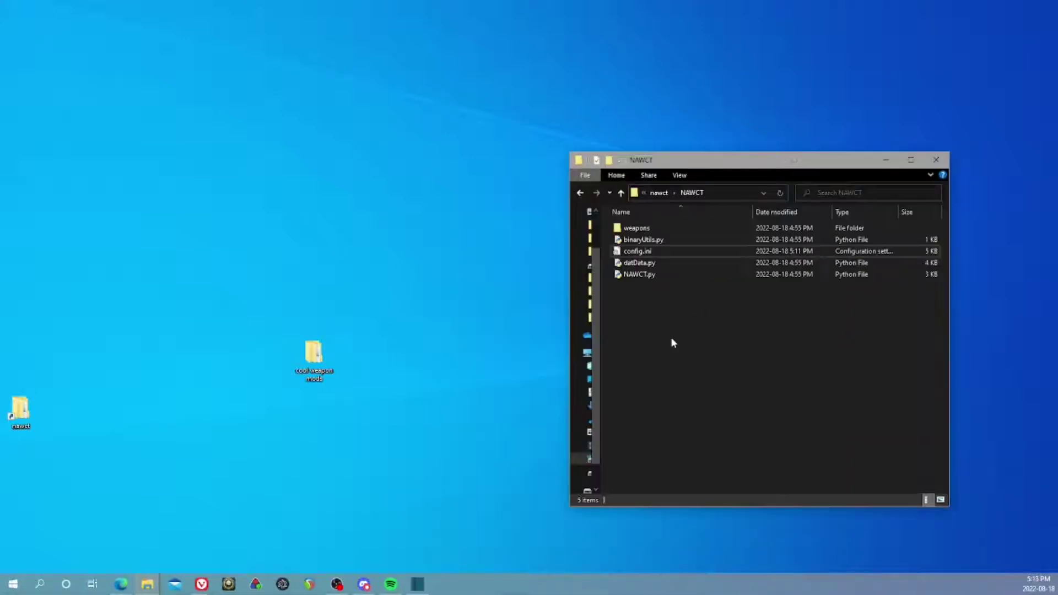
# Open config.ini in Notepad and look over the weapon ID lines, starting with Small Sword:wp0070
pyautogui.rightClick(653, 252)
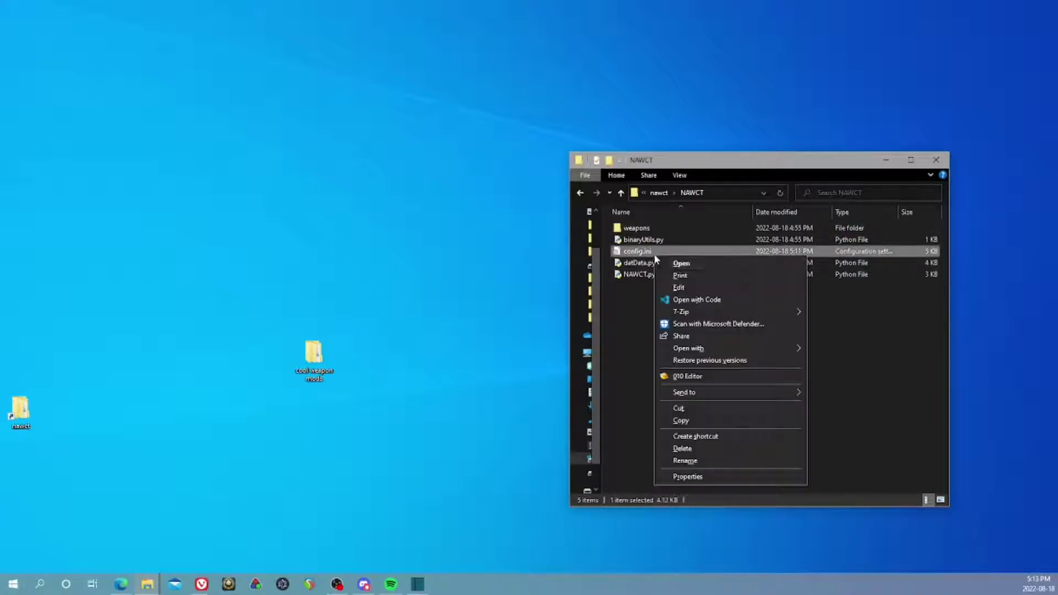
pyautogui.click(690, 291)
pyautogui.moveTo(529, 163); pyautogui.dragTo(734, 165)
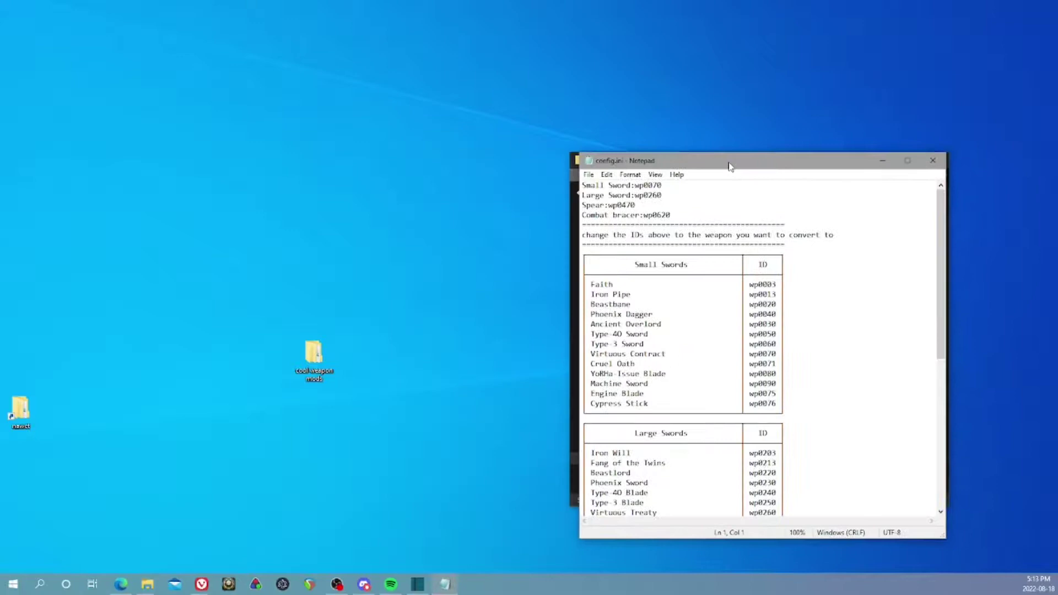
pyautogui.doubleClick(673, 185)
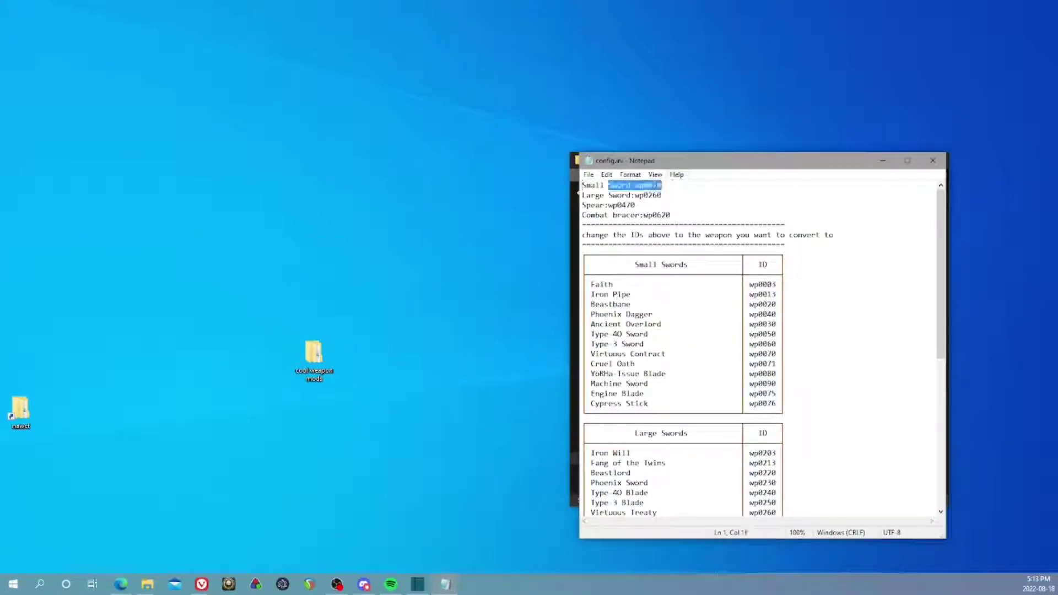
pyautogui.click(649, 195)
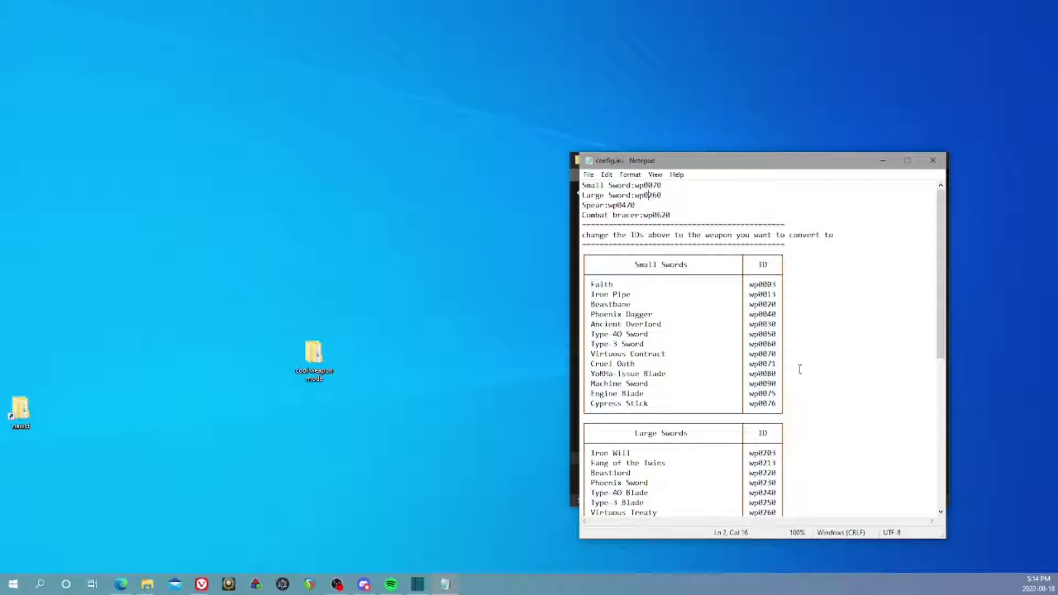
# Change the Small Sword ID to wp0013 and save config.ini
pyautogui.doubleClick(751, 294)
pyautogui.click(762, 294)
pyautogui.moveTo(663, 185); pyautogui.dragTo(639, 185)
pyautogui.write('p0013')
pyautogui.hotkey('ctrl', 's')
# Change the Large Sword ID to wp0270
pyautogui.scroll(-1, 772, 417)
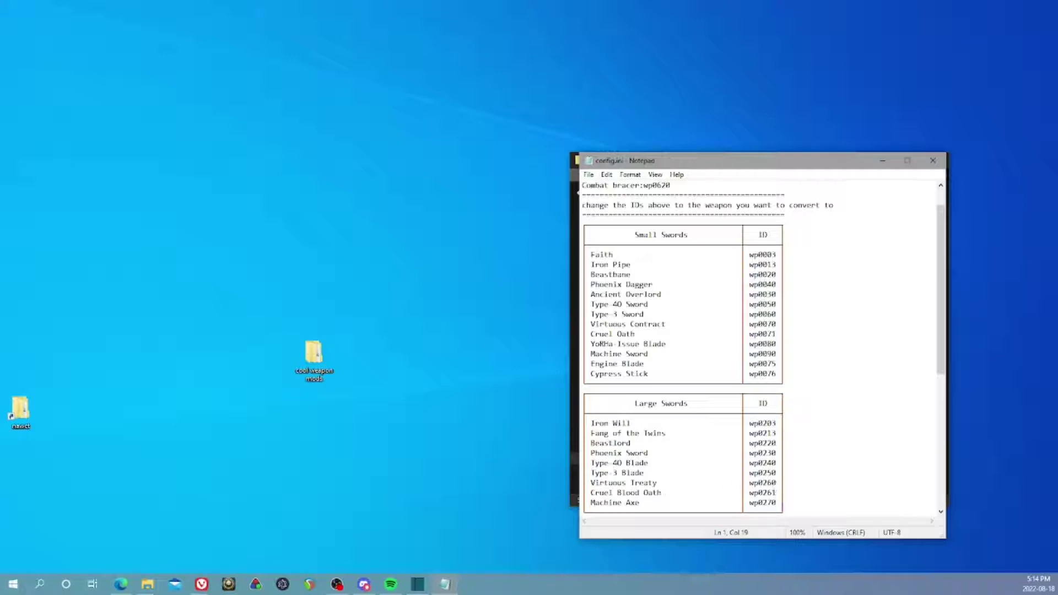
pyautogui.scroll(1, 690, 417)
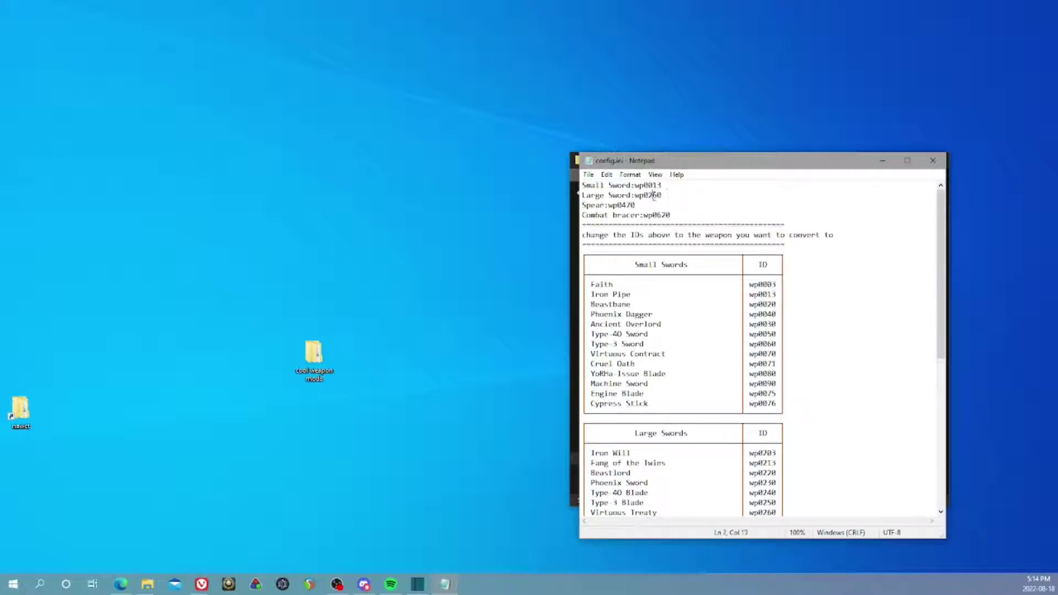
pyautogui.click(655, 195)
pyautogui.press('BackSpace')
pyautogui.write('7')
# Set Spear to wp0480 and Combat bracer to wp0650, then save config.ini
pyautogui.scroll(-6, 700, 328)
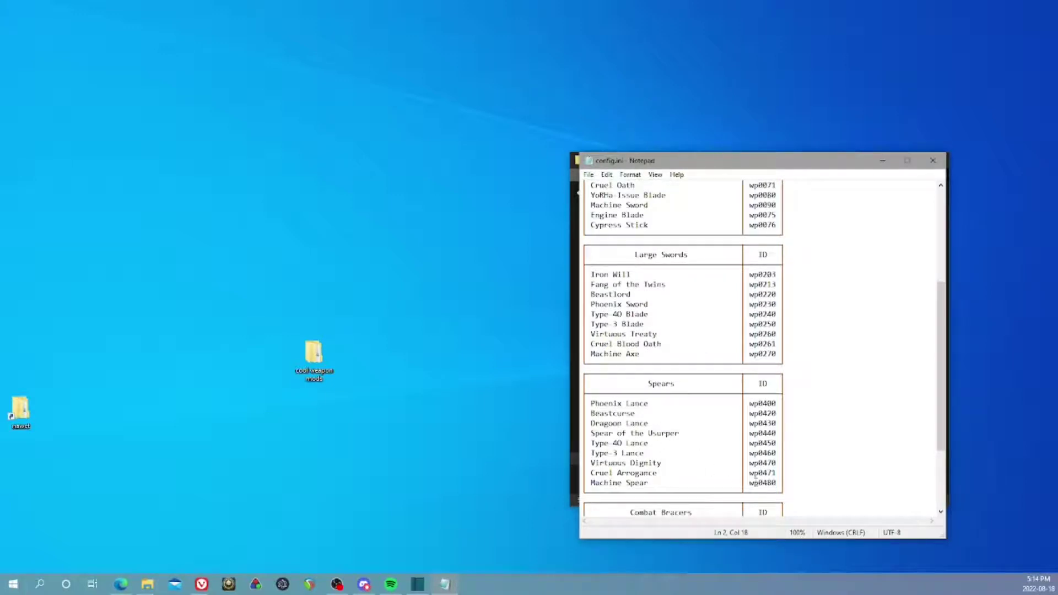
pyautogui.scroll(6, 738, 446)
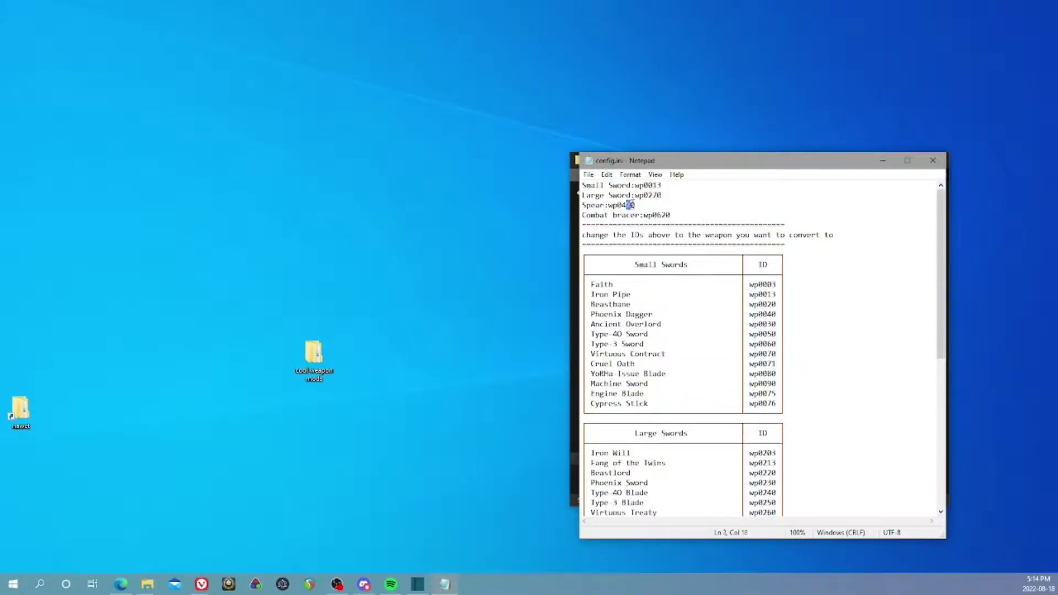
pyautogui.write('3')
pyautogui.scroll(-9, 696, 371)
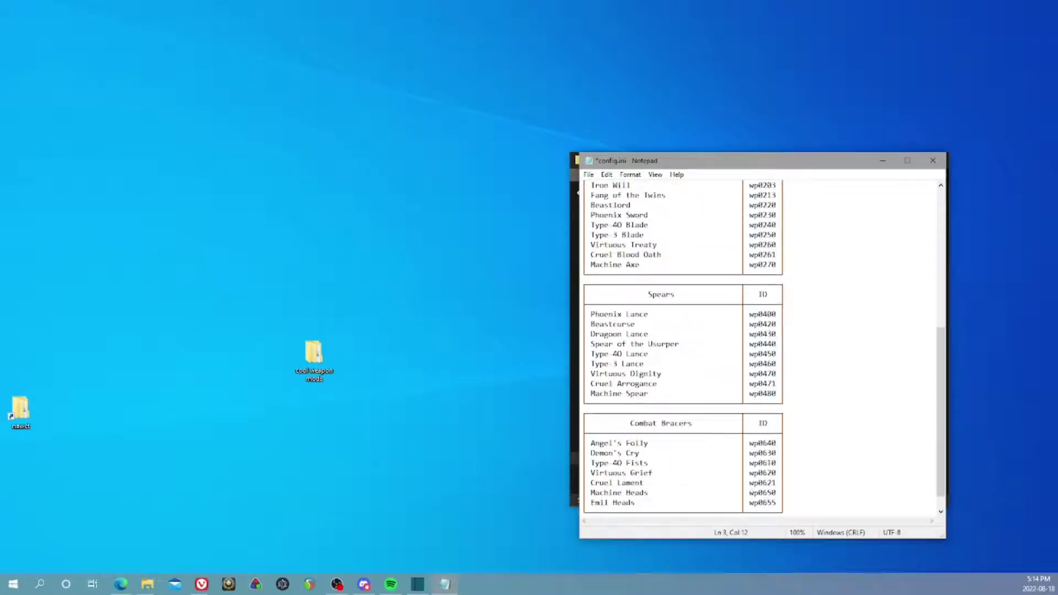
pyautogui.scroll(9, 686, 441)
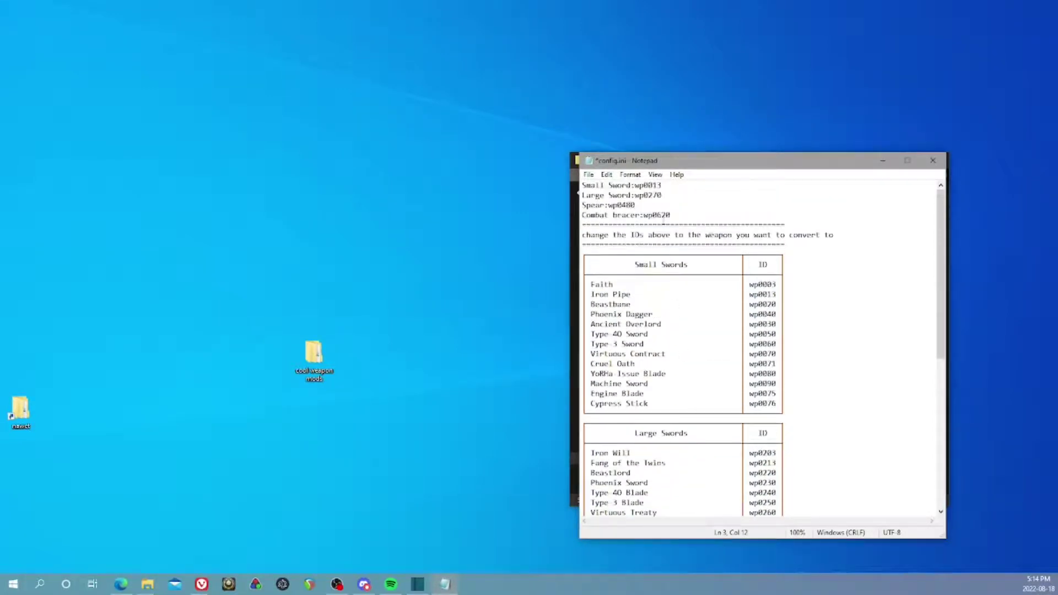
pyautogui.click(665, 216)
pyautogui.hotkey('ctrl', 's')
# Close Notepad and browse the Mackerel Sword and Cryptolith Spear wp folders in cool weapon mods
pyautogui.click(933, 160)
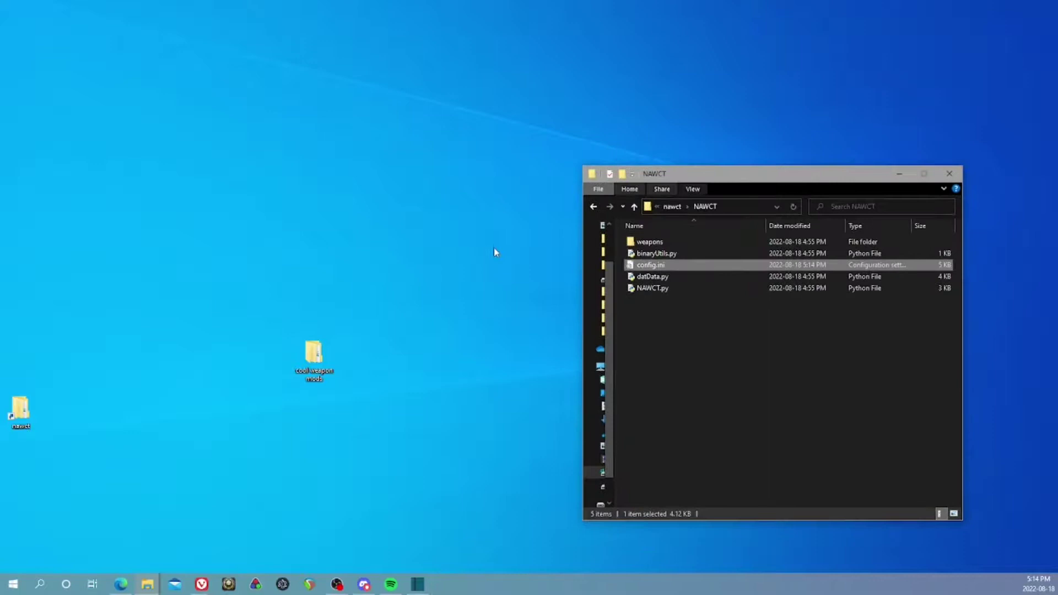
pyautogui.doubleClick(314, 353)
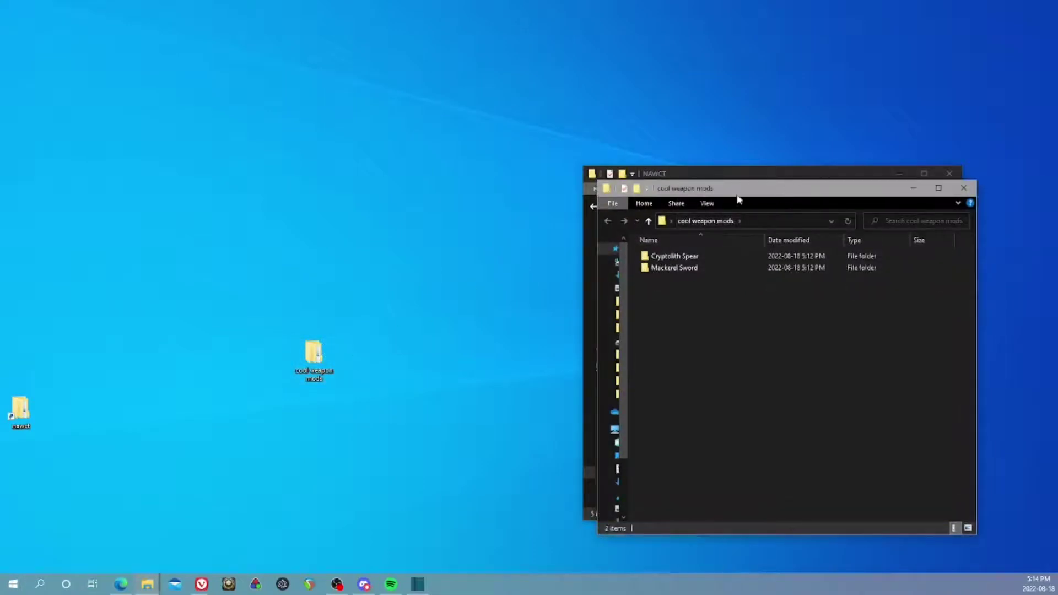
pyautogui.moveTo(779, 194)
pyautogui.mouseDown()
pyautogui.moveTo(441, 222)
pyautogui.moveTo(377, 187)
pyautogui.mouseUp()
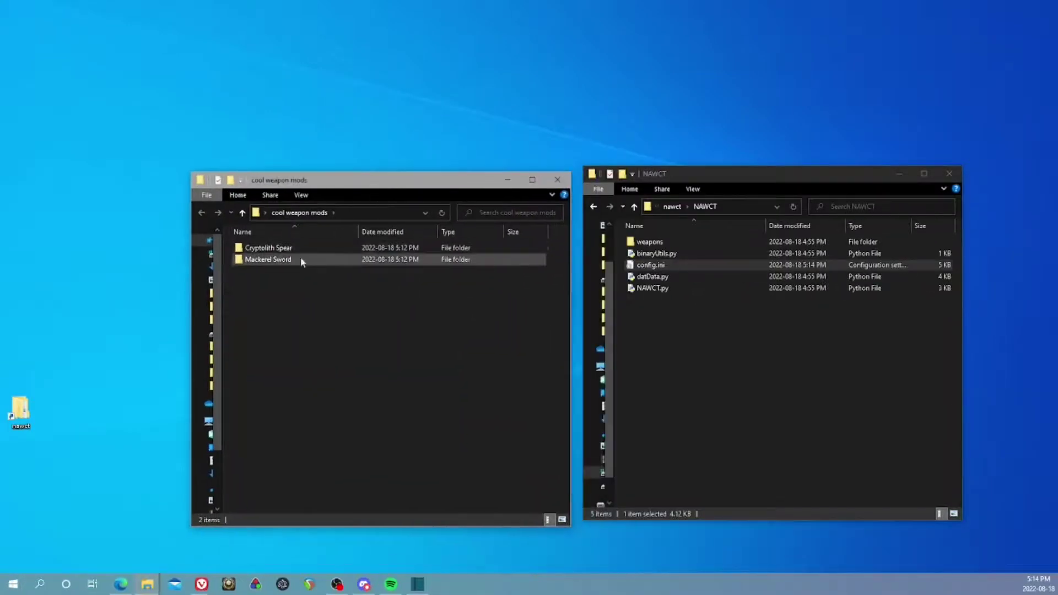
pyautogui.click(278, 264)
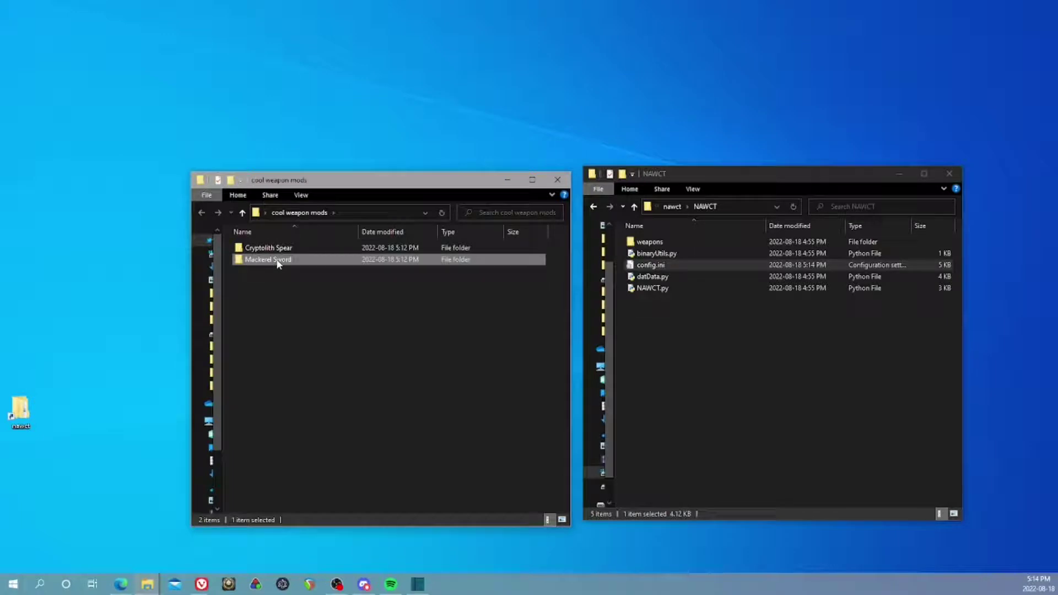
pyautogui.doubleClick(277, 261)
pyautogui.doubleClick(278, 248)
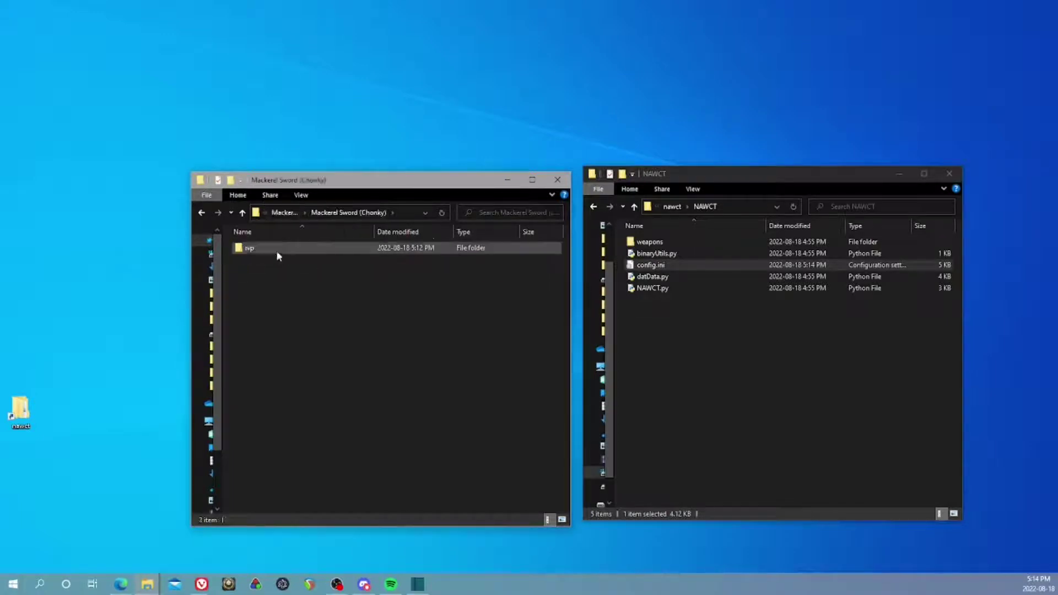
pyautogui.doubleClick(276, 249)
pyautogui.doubleClick(242, 213)
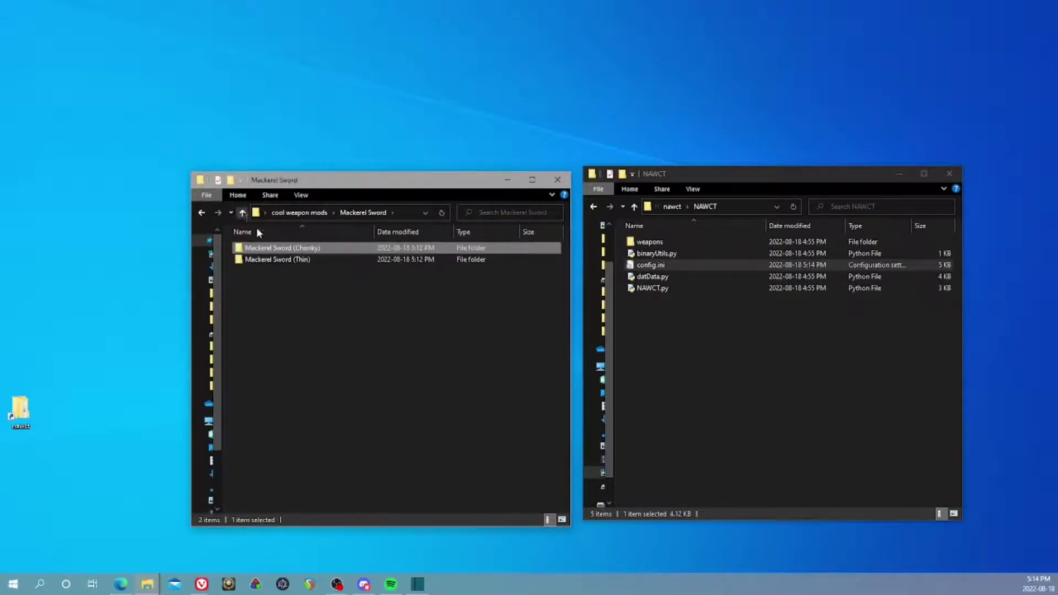
pyautogui.click(243, 213)
pyautogui.doubleClick(272, 242)
pyautogui.doubleClick(272, 242)
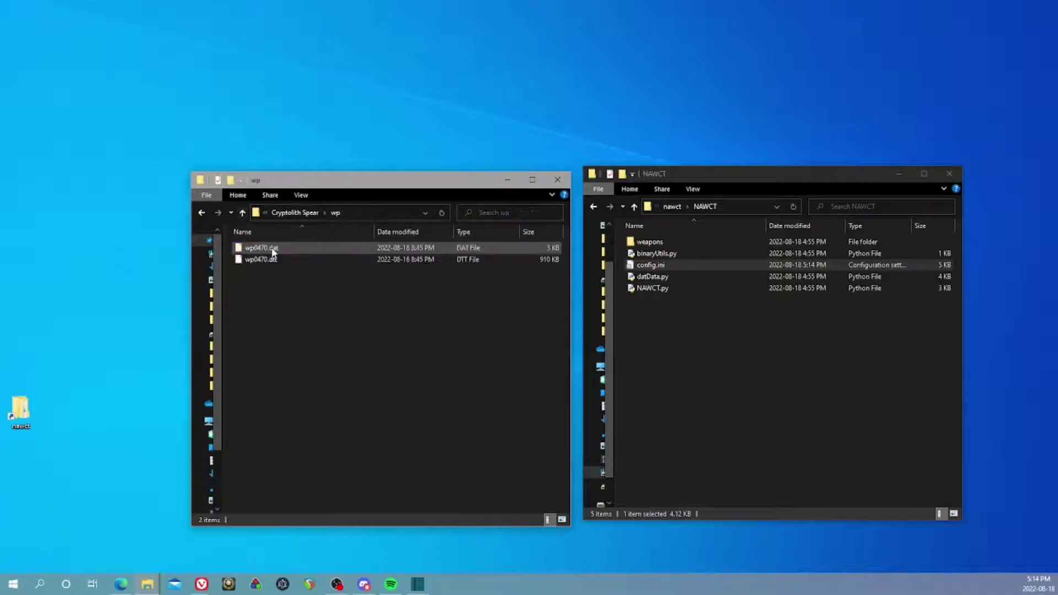
pyautogui.doubleClick(242, 213)
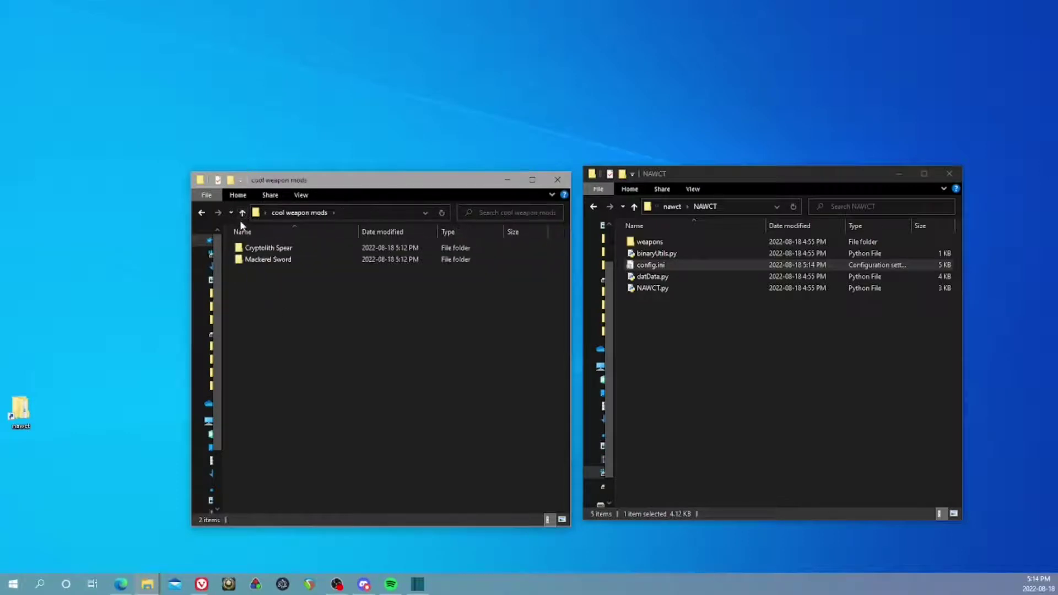
# Drop the cool weapon mods folder onto NAWCT.py to convert it
pyautogui.moveTo(439, 186)
pyautogui.mouseDown()
pyautogui.moveTo(278, 187)
pyautogui.moveTo(319, 172)
pyautogui.moveTo(452, 76)
pyautogui.moveTo(399, 157)
pyautogui.mouseUp()
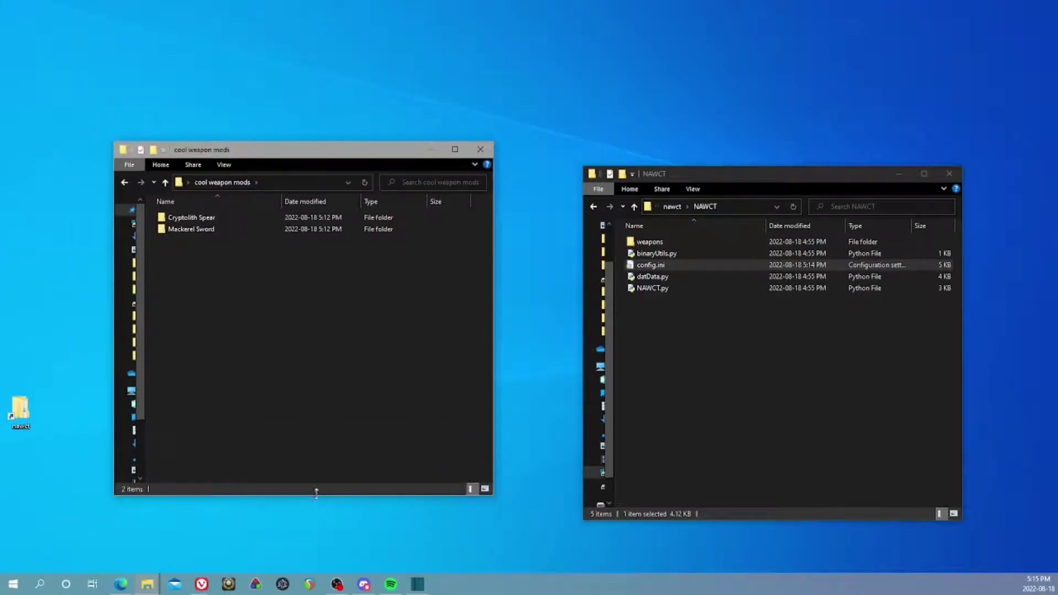
pyautogui.moveTo(318, 496); pyautogui.dragTo(327, 329)
pyautogui.moveTo(347, 162); pyautogui.dragTo(355, 116)
pyautogui.moveTo(313, 355)
pyautogui.mouseDown()
pyautogui.moveTo(483, 309)
pyautogui.moveTo(676, 298)
pyautogui.moveTo(673, 288)
pyautogui.mouseUp()
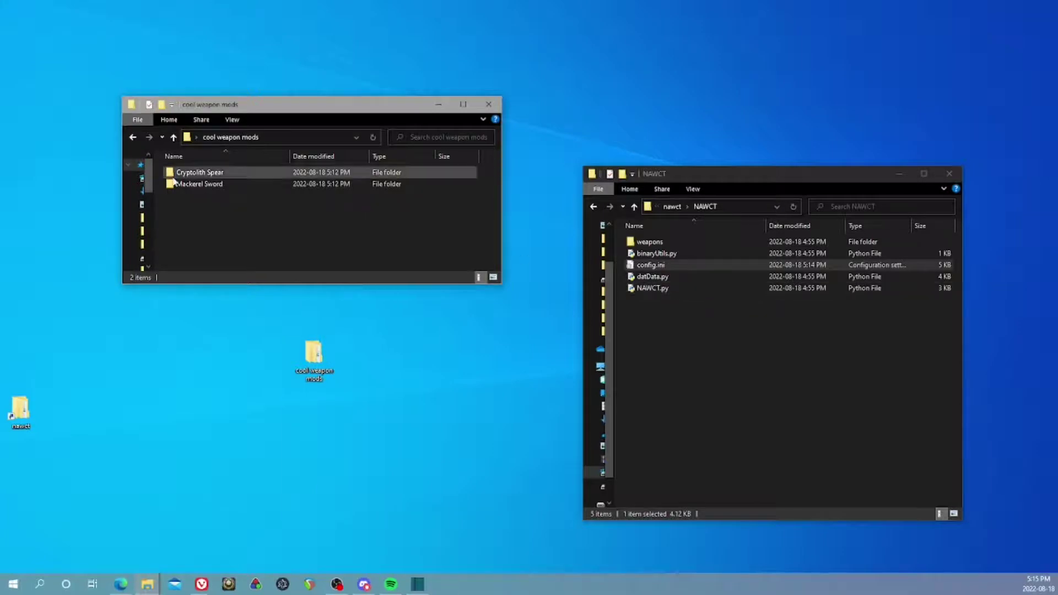
pyautogui.moveTo(408, 284); pyautogui.dragTo(408, 330)
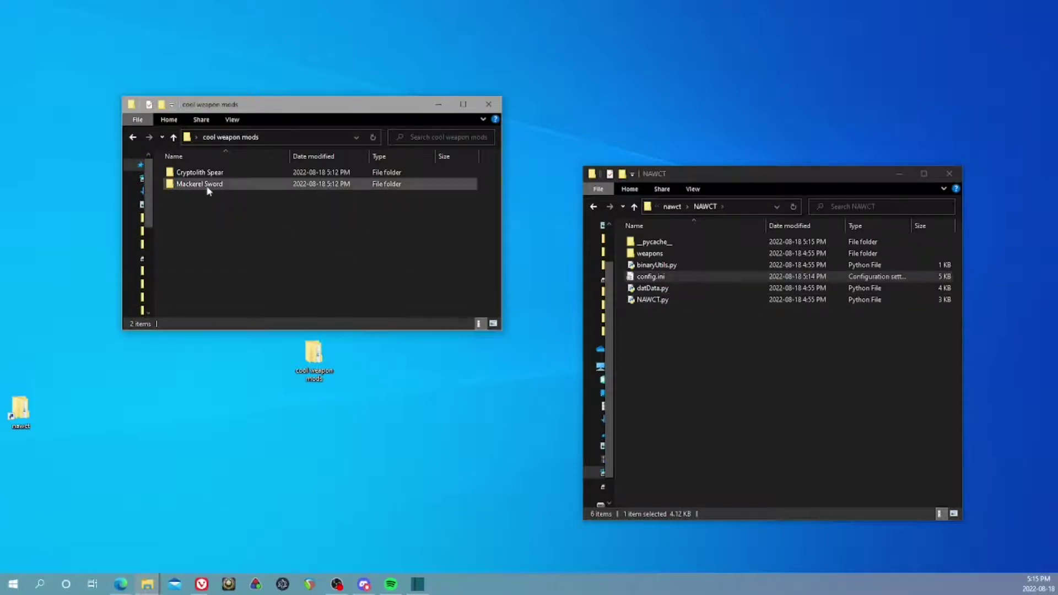
# Check the converted wp0013.dtt and wp0013.dat in Mackerel Sword (Thin)\wp
pyautogui.doubleClick(207, 190)
pyautogui.doubleClick(207, 185)
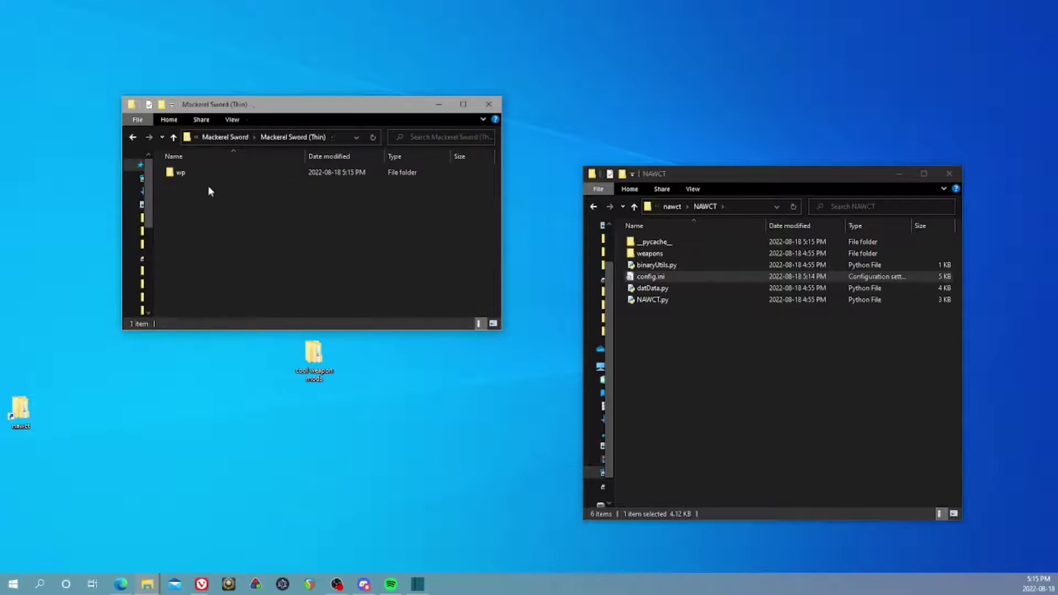
pyautogui.click(187, 172)
pyautogui.doubleClick(188, 172)
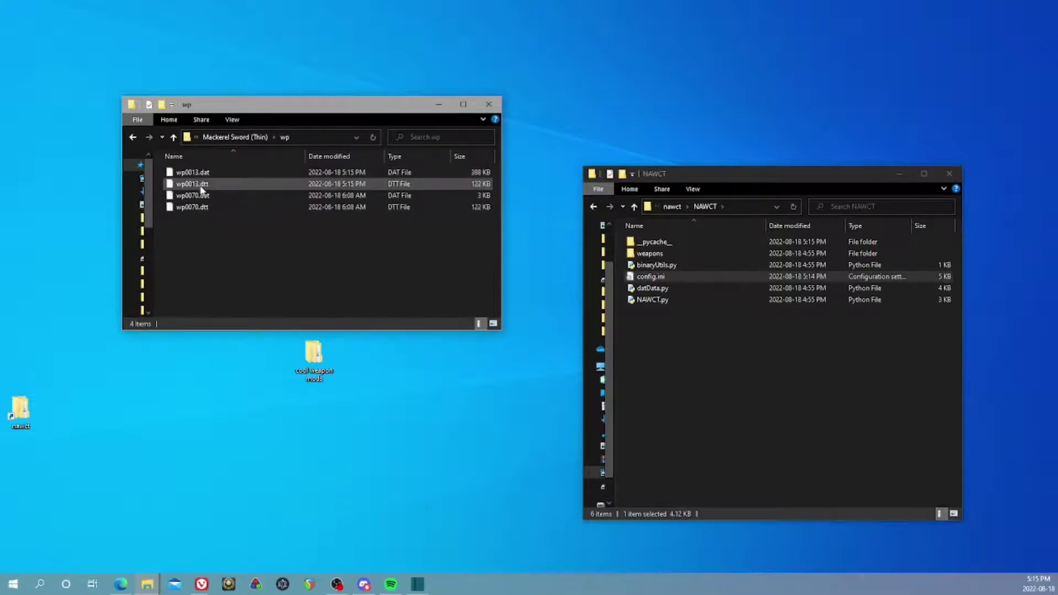
pyautogui.click(203, 183)
pyautogui.keyDown('ctrl'); pyautogui.click(206, 174); pyautogui.keyUp('ctrl')
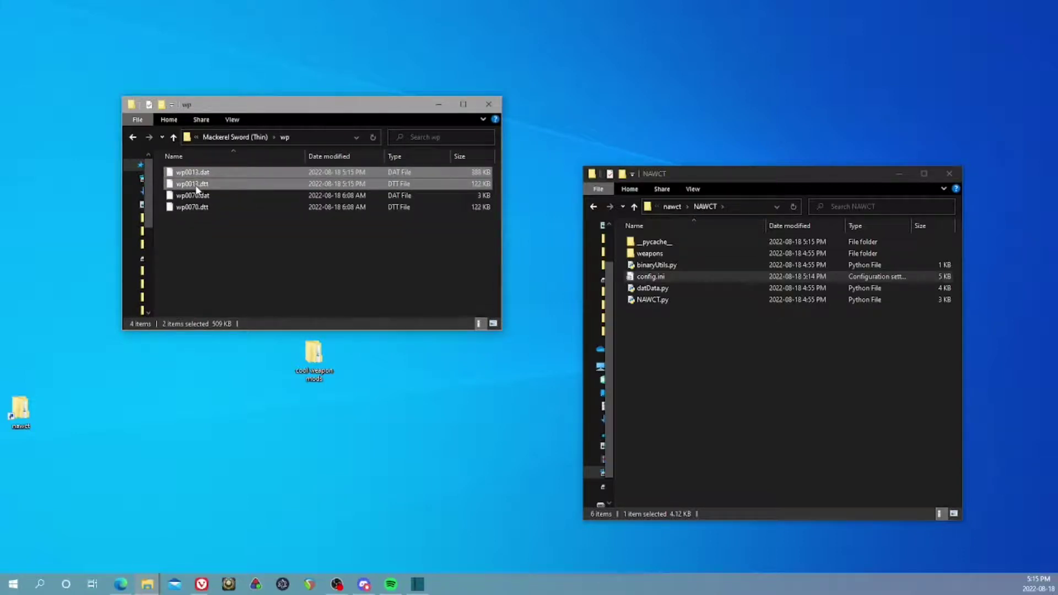
# Inspect the wp0480 files in the Cryptolith Spear wp folder, then close cool weapon mods
pyautogui.click(174, 137)
pyautogui.click(174, 137)
pyautogui.click(173, 137)
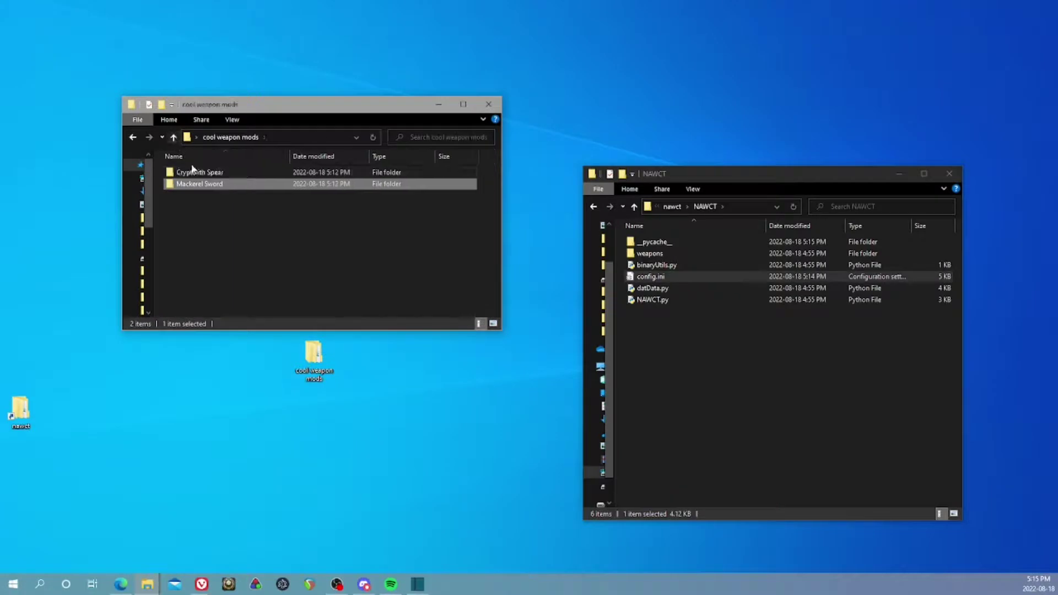
pyautogui.doubleClick(192, 171)
pyautogui.doubleClick(193, 173)
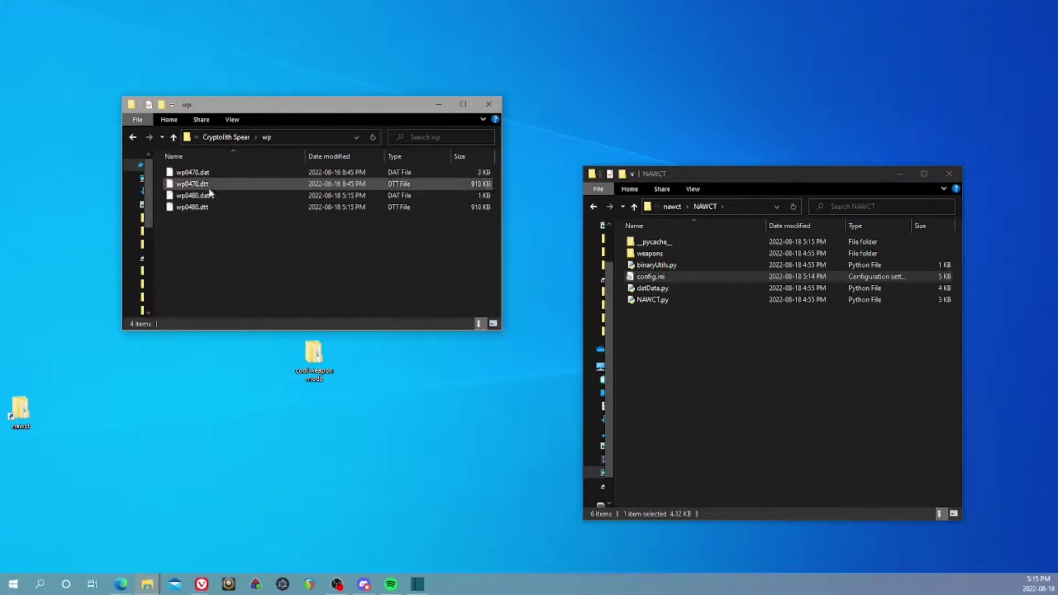
pyautogui.click(199, 206)
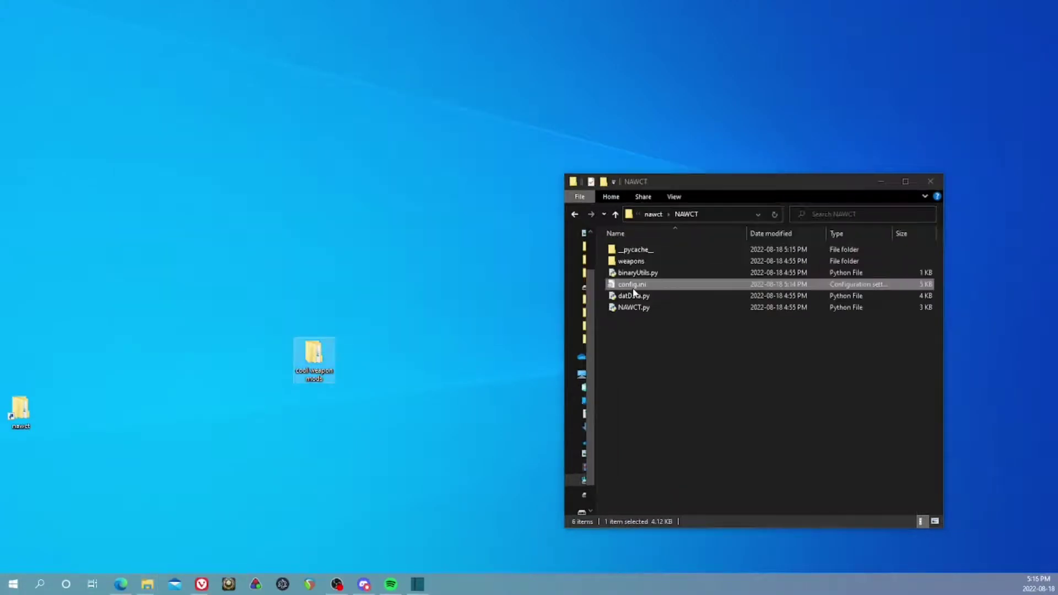
pyautogui.rightClick(634, 292)
pyautogui.click(661, 321)
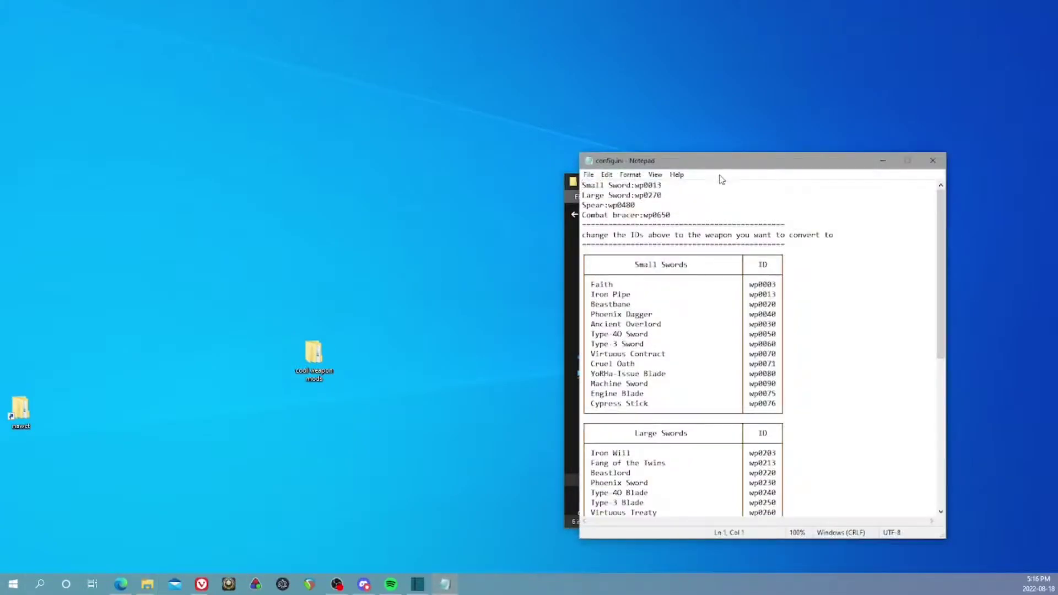
pyautogui.moveTo(730, 162); pyautogui.dragTo(315, 155)
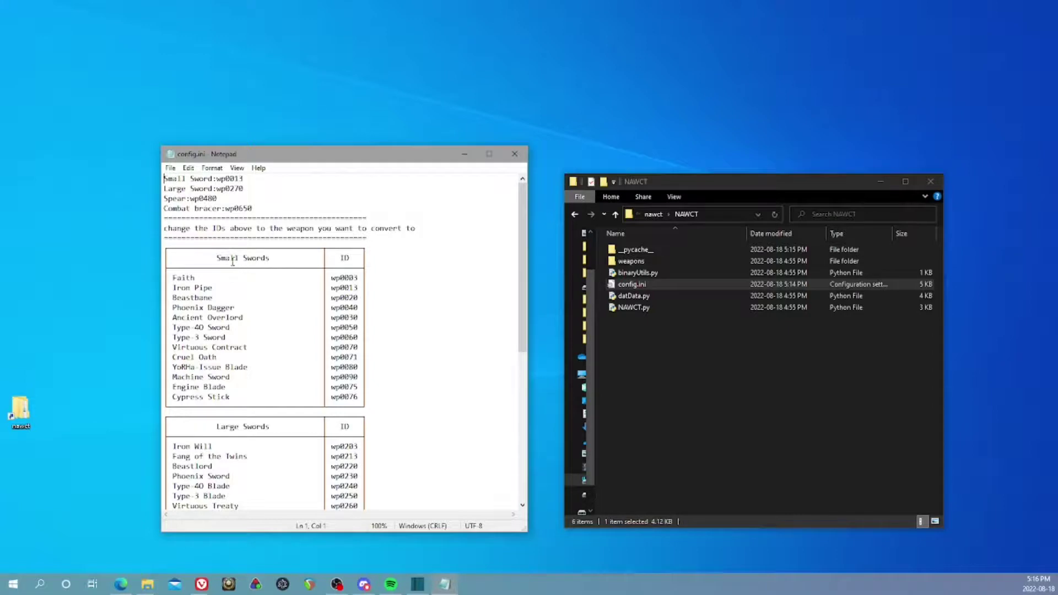
pyautogui.moveTo(214, 258); pyautogui.dragTo(263, 258)
pyautogui.scroll(-7, 261, 325)
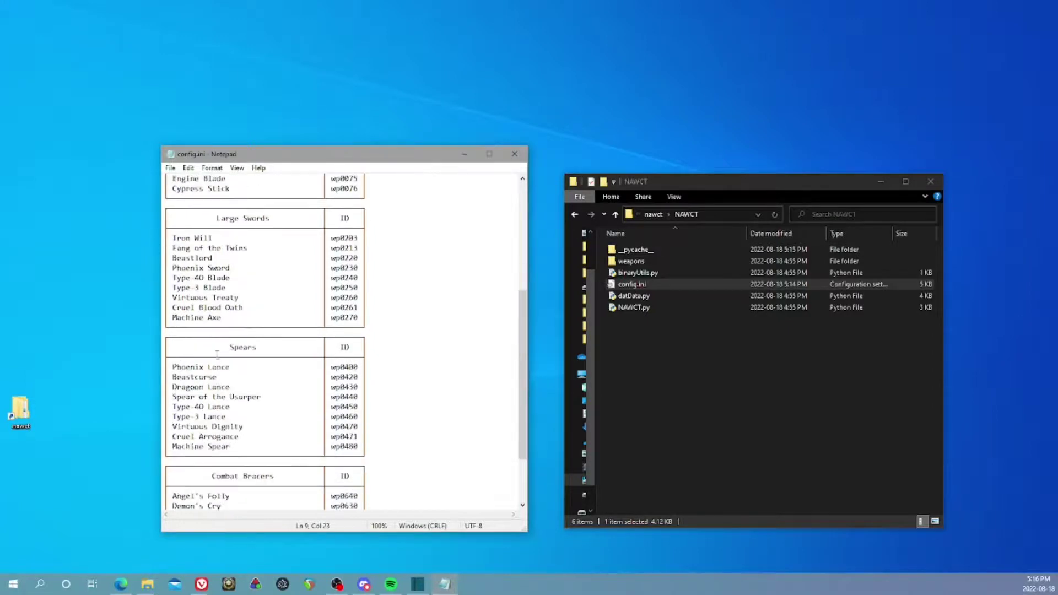
pyautogui.moveTo(218, 351); pyautogui.dragTo(259, 419)
pyautogui.scroll(3, 259, 385)
pyautogui.moveTo(208, 318)
pyautogui.mouseDown()
pyautogui.moveTo(248, 320)
pyautogui.moveTo(262, 377)
pyautogui.mouseUp()
pyautogui.scroll(-5, 266, 369)
pyautogui.scroll(5, 267, 368)
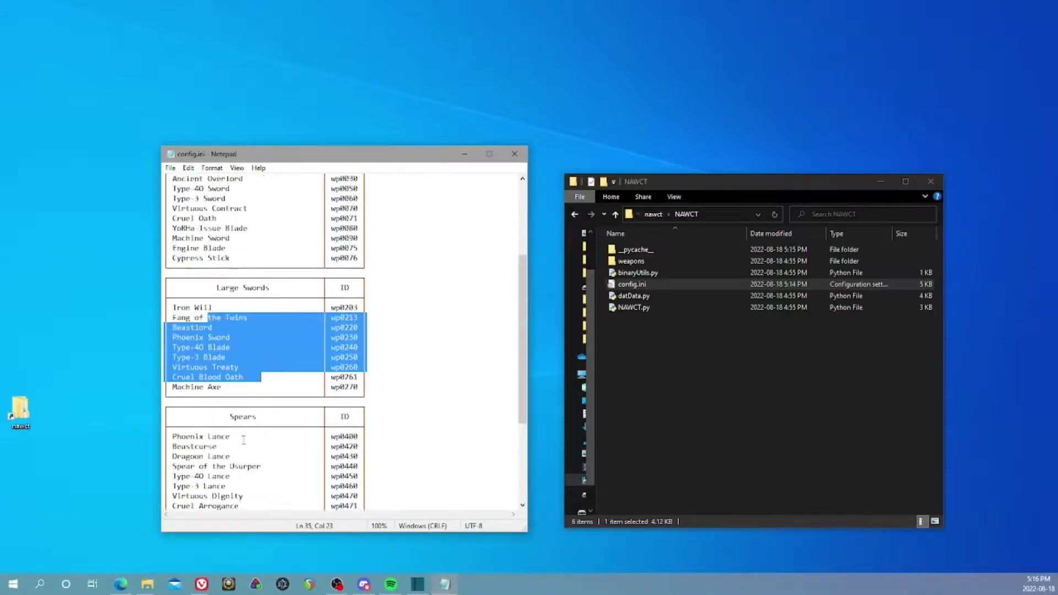
pyautogui.scroll(5, 243, 436)
pyautogui.click(400, 346)
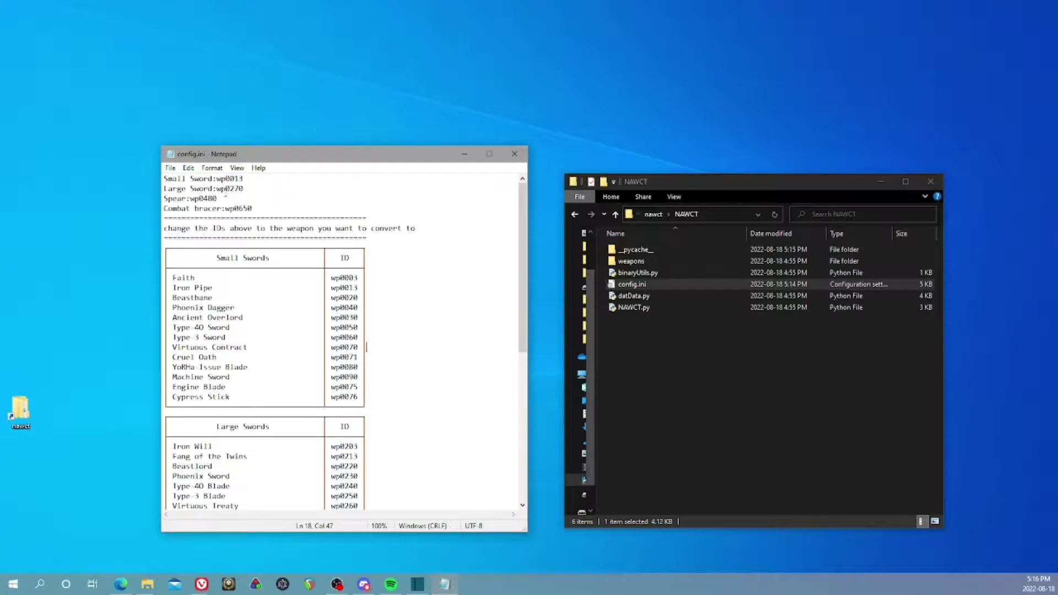
pyautogui.moveTo(164, 178); pyautogui.dragTo(245, 178)
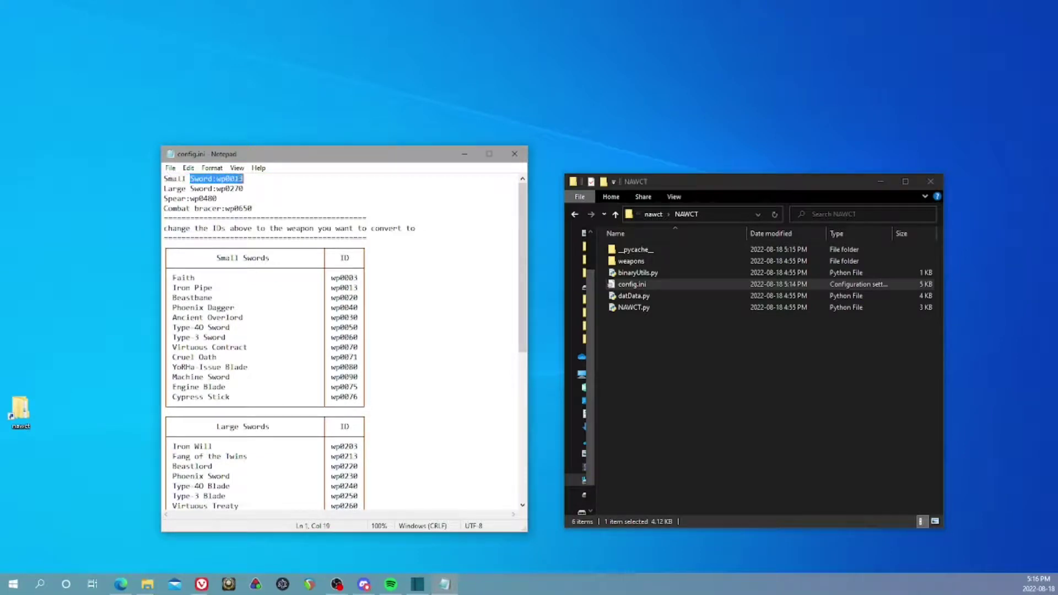
pyautogui.click(230, 178)
pyautogui.scroll(-4, 220, 276)
pyautogui.scroll(-1, 246, 384)
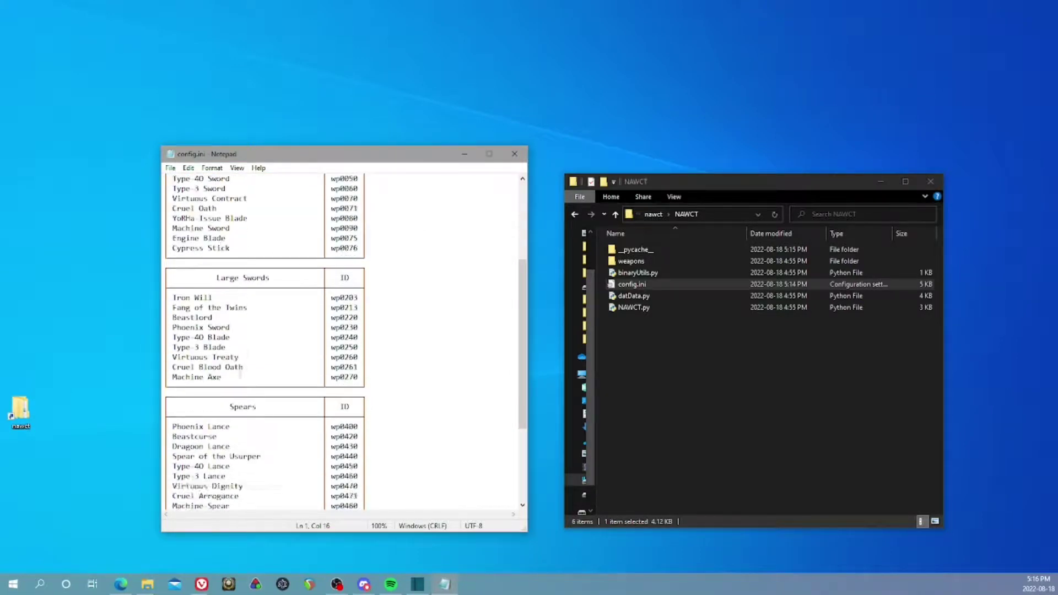
pyautogui.scroll(5, 316, 362)
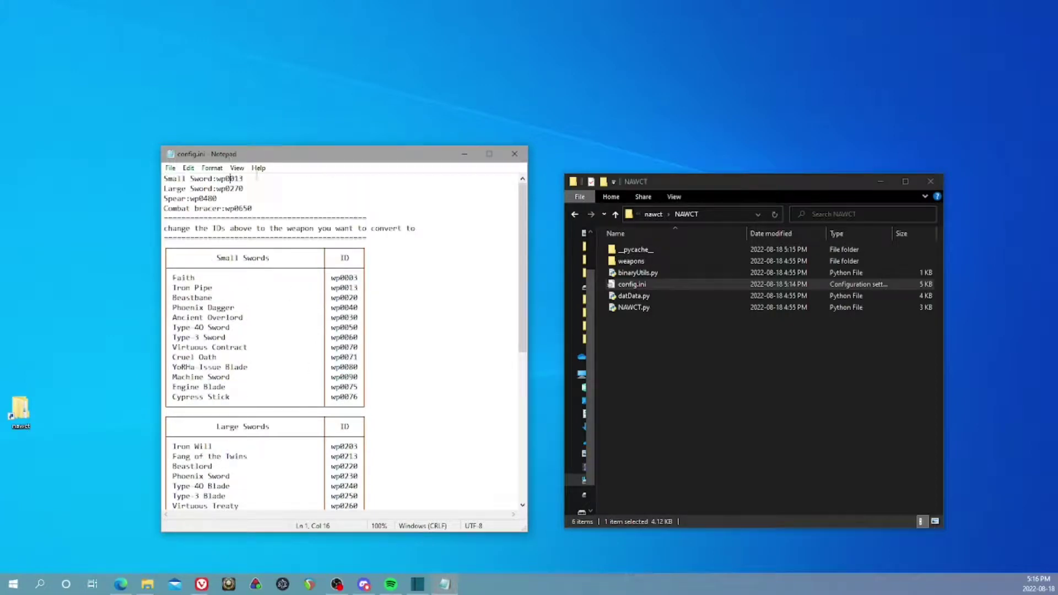
# Drop cool weapon mods onto NAWCT.py and confirm its Properties show it opens with Python
pyautogui.hotkey('alt', 'F4')
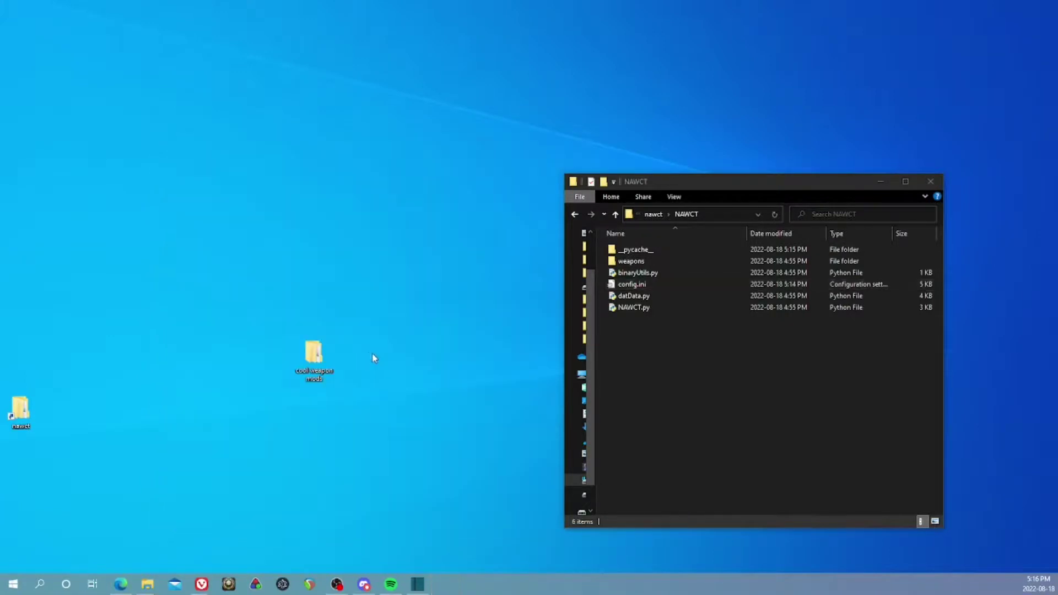
pyautogui.moveTo(315, 361); pyautogui.dragTo(642, 313)
pyautogui.rightClick(633, 310)
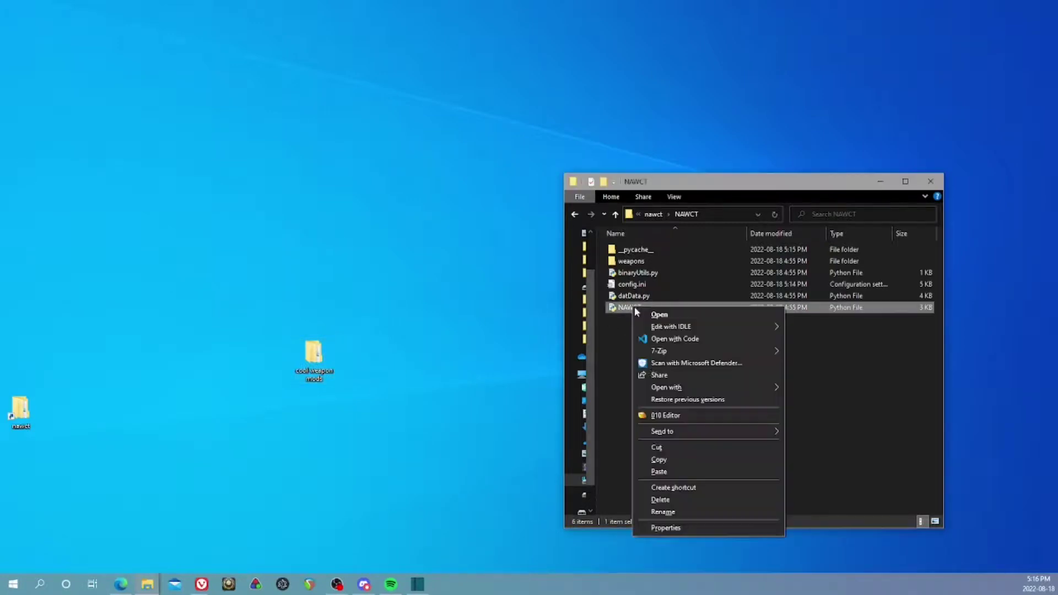
pyautogui.click(659, 524)
pyautogui.moveTo(651, 302); pyautogui.dragTo(563, 292)
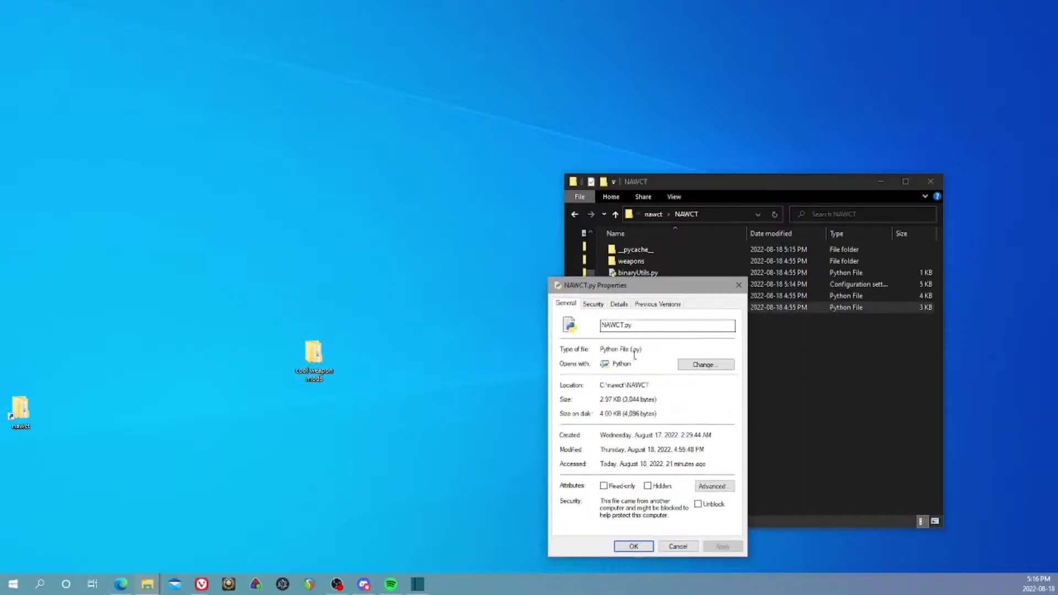
pyautogui.moveTo(635, 365); pyautogui.dragTo(605, 366)
pyautogui.moveTo(629, 285); pyautogui.dragTo(634, 282)
pyautogui.doubleClick(634, 362)
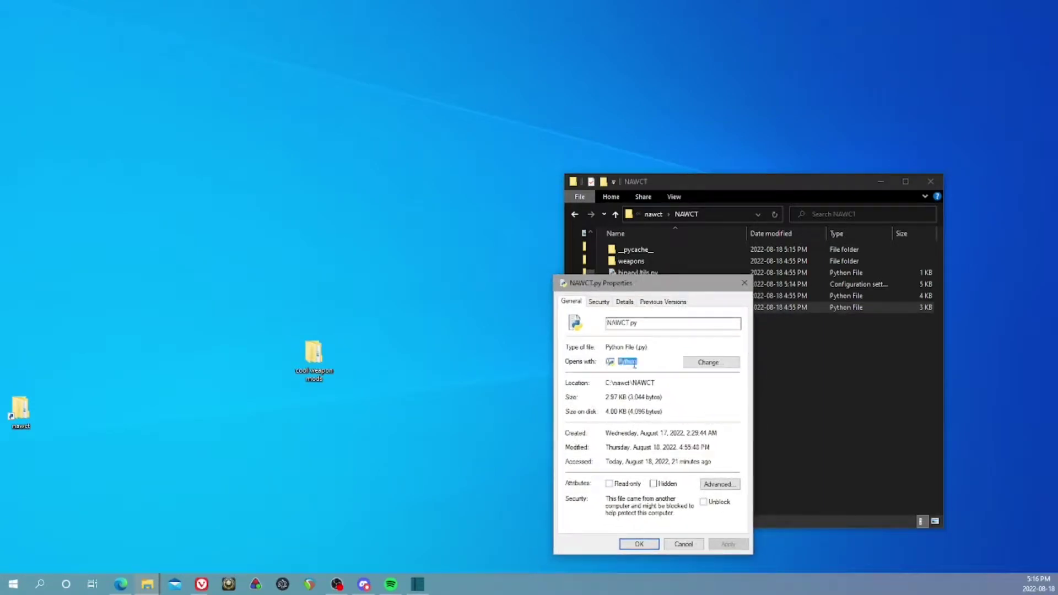
pyautogui.click(744, 283)
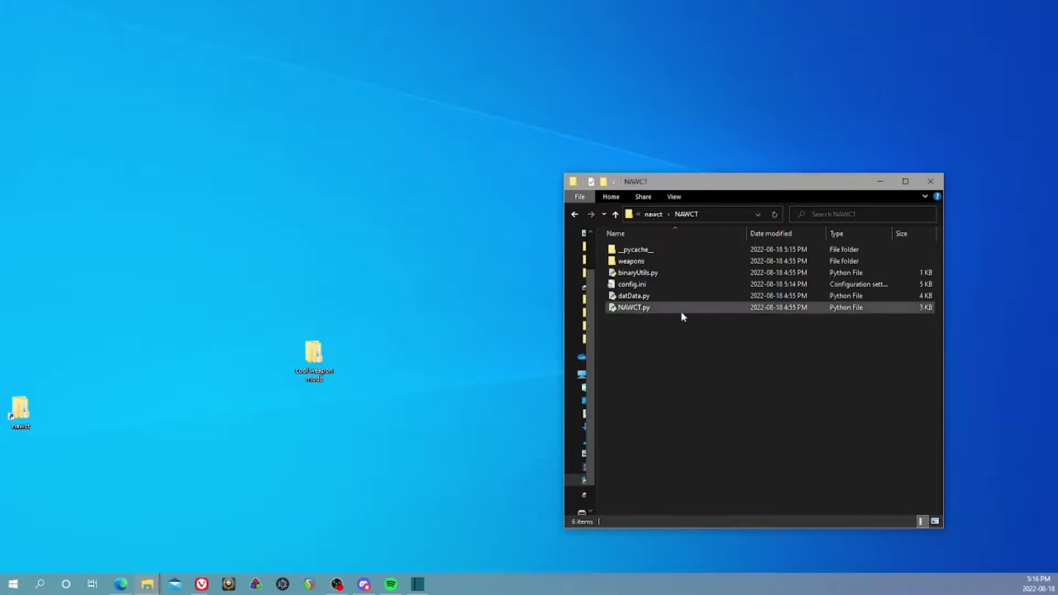
# Launch Command Prompt in C:\nawct\NAWCT via cmd and move cool weapon mods into NAWCT
pyautogui.click(717, 214)
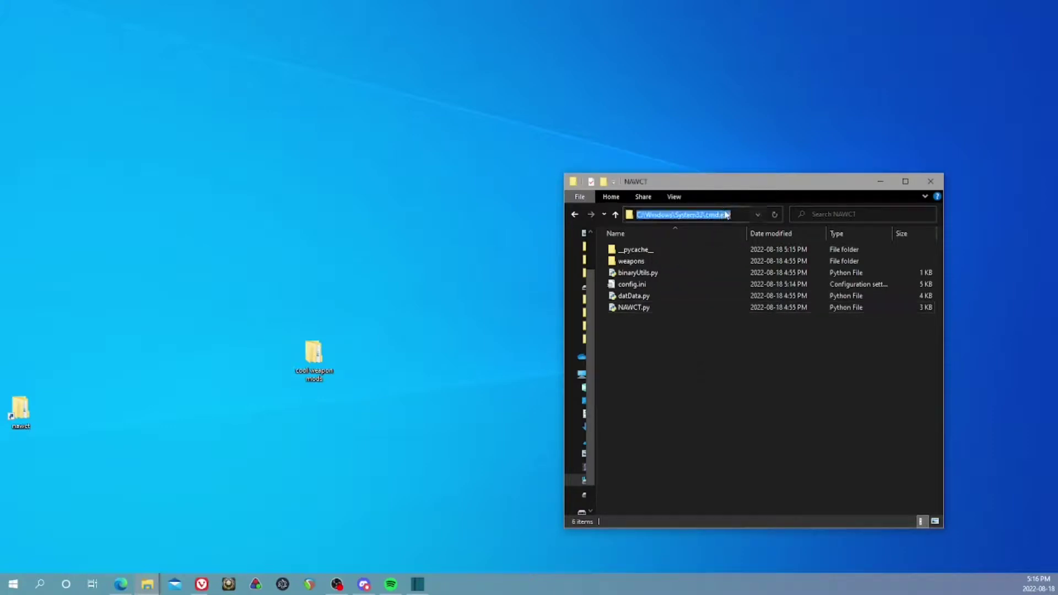
pyautogui.write('cmd')
pyautogui.press('Return')
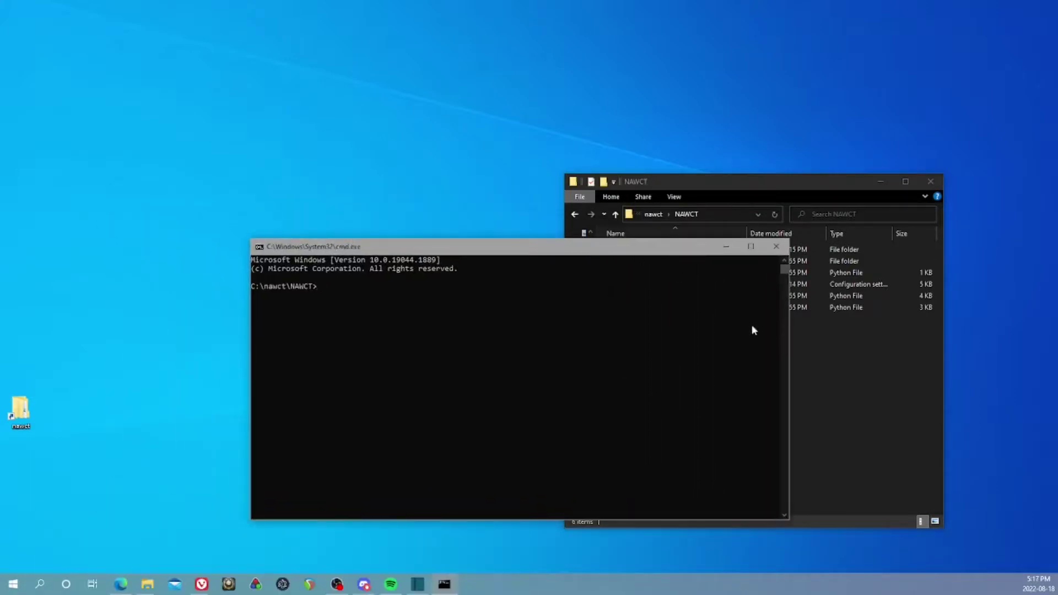
pyautogui.moveTo(789, 325); pyautogui.dragTo(577, 326)
pyautogui.moveTo(455, 253)
pyautogui.mouseDown()
pyautogui.moveTo(494, 184)
pyautogui.moveTo(605, 211)
pyautogui.moveTo(562, 207)
pyautogui.mouseUp()
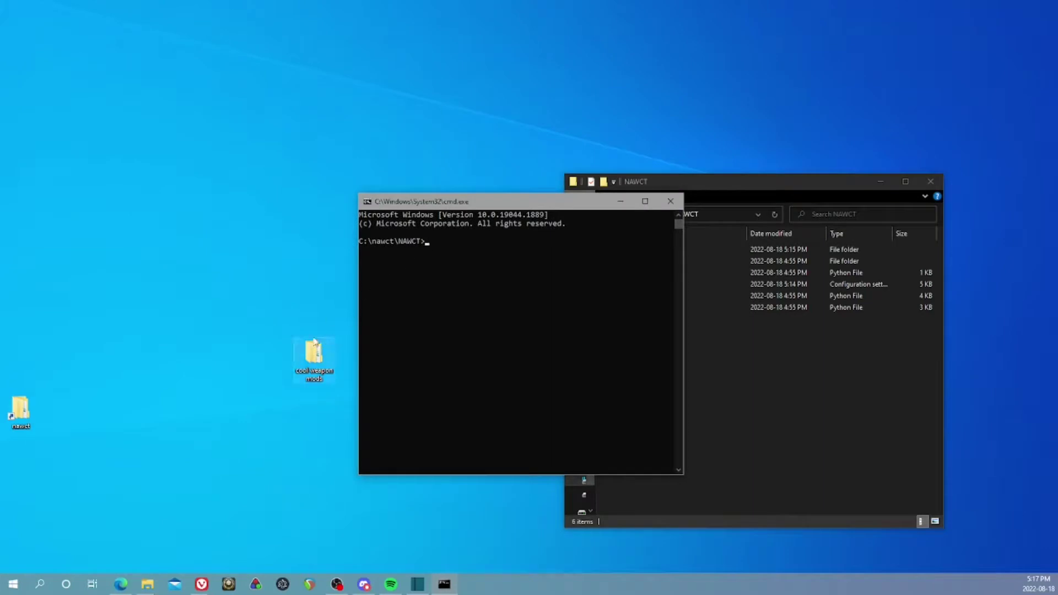
pyautogui.moveTo(314, 355); pyautogui.dragTo(766, 402)
# Enter python NAWCT.py "C:\nawct\NAWCT\cool weapon mods" in the console
pyautogui.moveTo(516, 208); pyautogui.dragTo(317, 197)
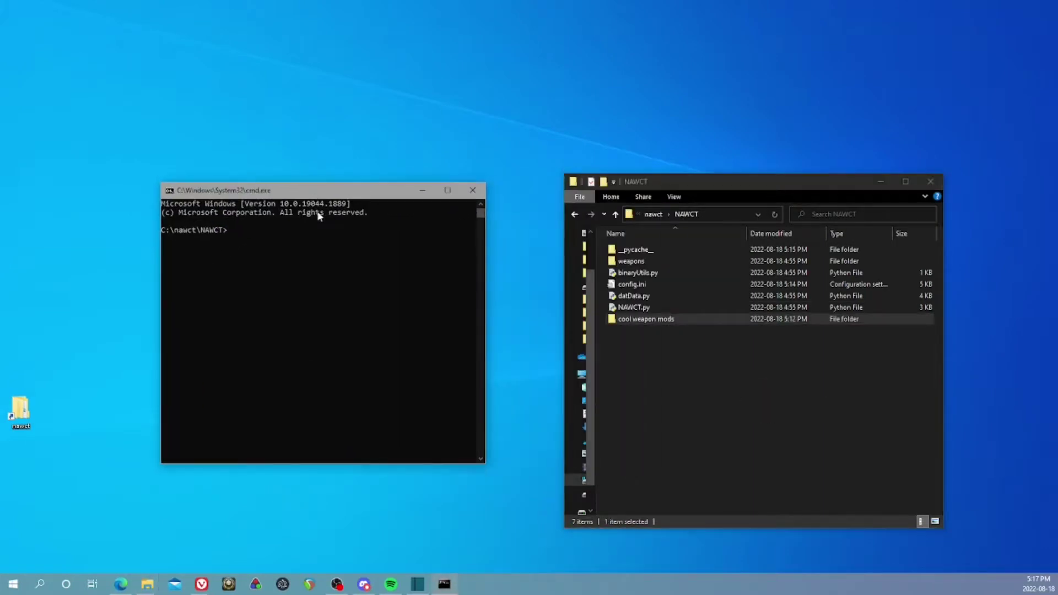
pyautogui.click(288, 238)
pyautogui.press('Escape')
pyautogui.write('python')
pyautogui.press('Tab')
pyautogui.press('Tab')
pyautogui.press('Tab')
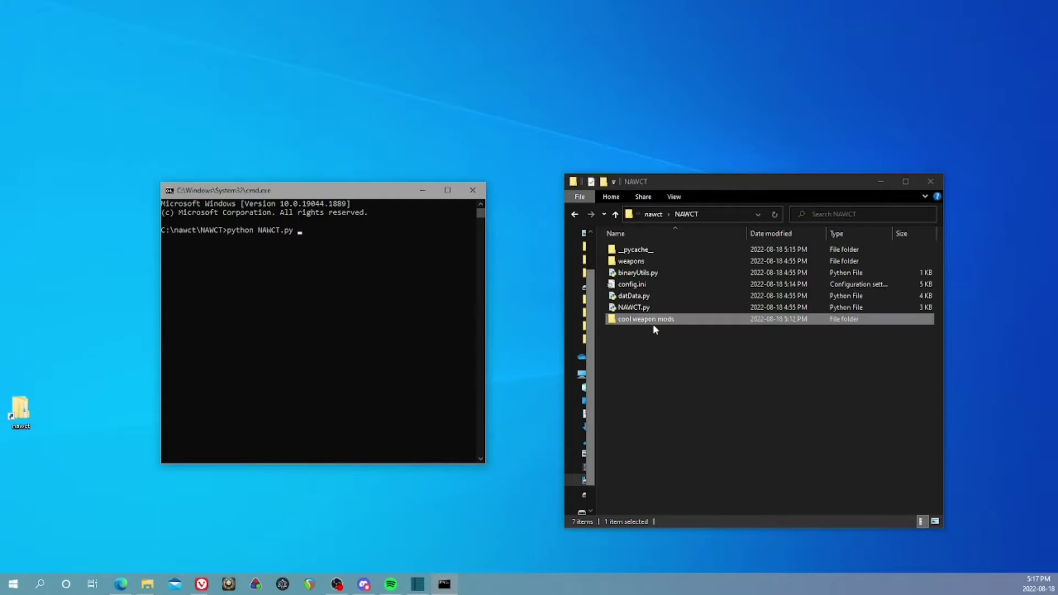
pyautogui.moveTo(650, 319)
pyautogui.mouseDown()
pyautogui.moveTo(677, 317)
pyautogui.moveTo(345, 234)
pyautogui.moveTo(319, 253)
pyautogui.moveTo(345, 237)
pyautogui.mouseUp()
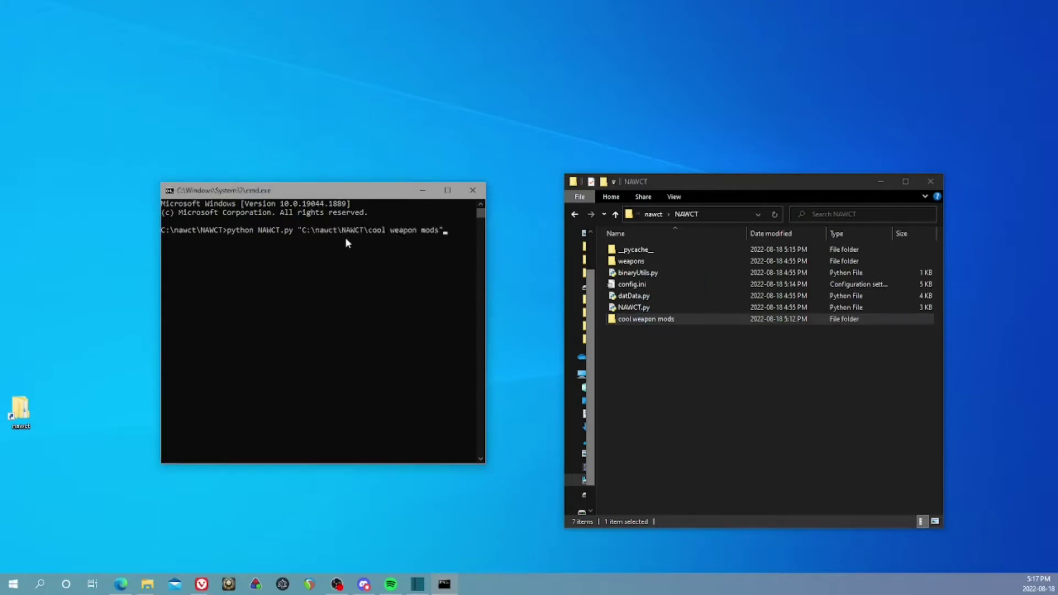
pyautogui.moveTo(349, 193)
pyautogui.mouseDown()
pyautogui.moveTo(335, 187)
pyautogui.moveTo(338, 201)
pyautogui.mouseUp()
pyautogui.moveTo(293, 244); pyautogui.dragTo(432, 244)
pyautogui.click(439, 242)
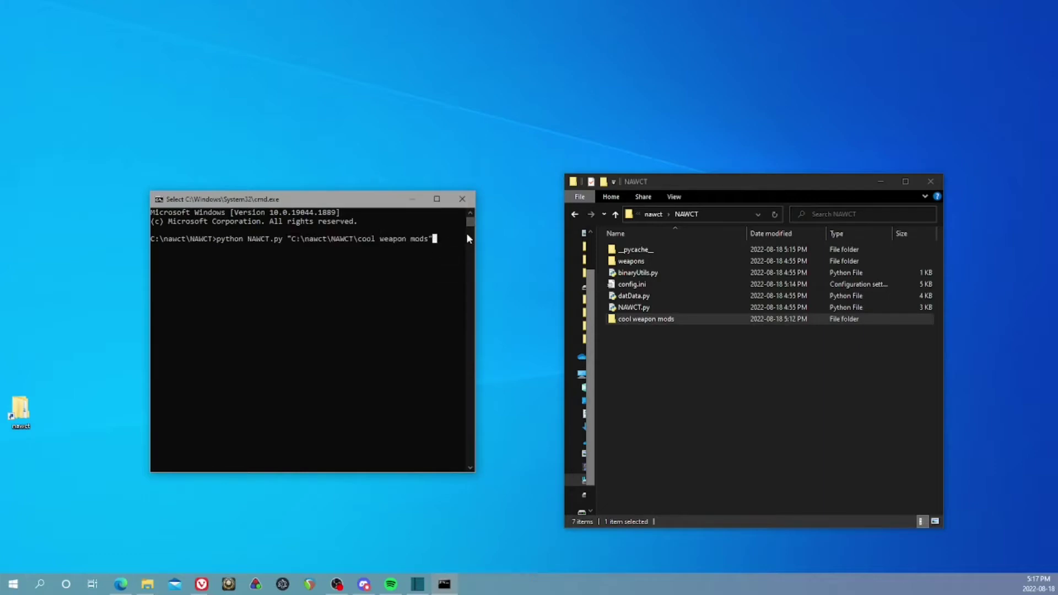
# Run the command, check its wp0480 and wp0013 output, close the console and open cool weapon mods
pyautogui.press('Escape')
pyautogui.press('Return')
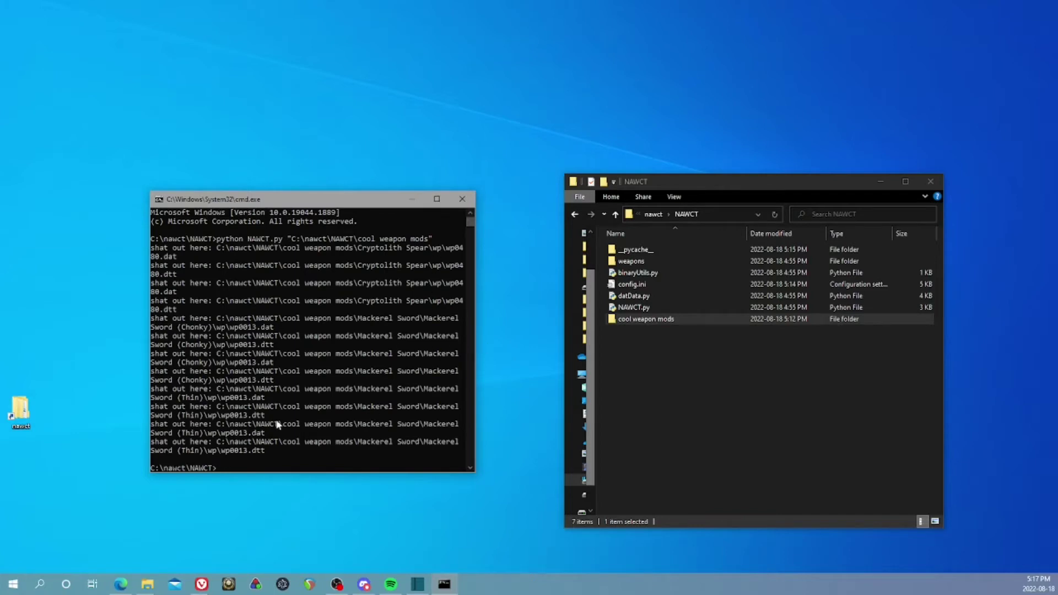
pyautogui.moveTo(286, 451); pyautogui.dragTo(175, 260)
pyautogui.click(295, 409)
pyautogui.moveTo(284, 443); pyautogui.dragTo(182, 242)
pyautogui.click(258, 327)
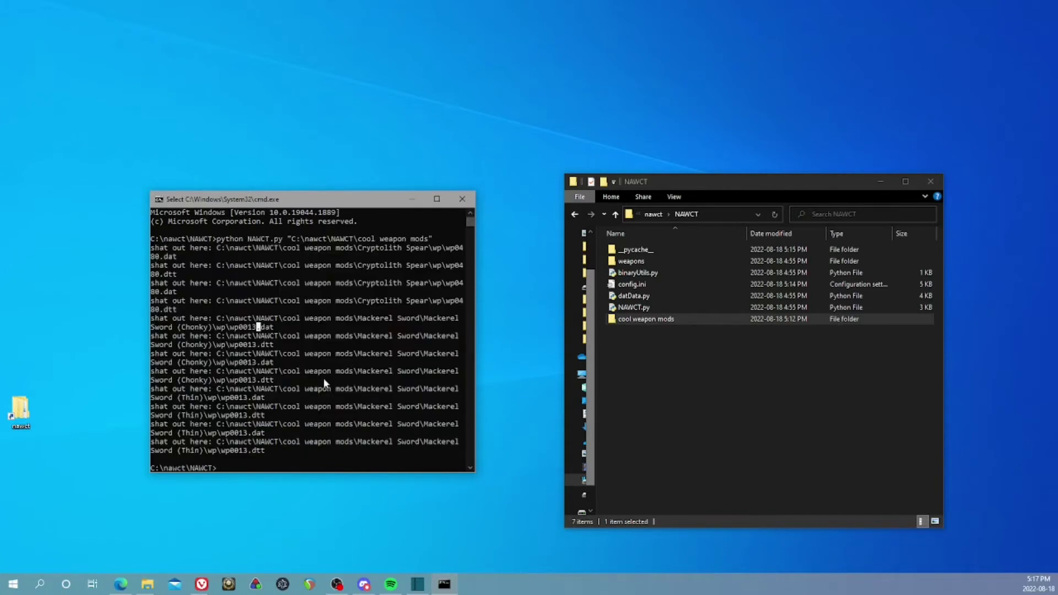
pyautogui.click(464, 205)
pyautogui.doubleClick(637, 319)
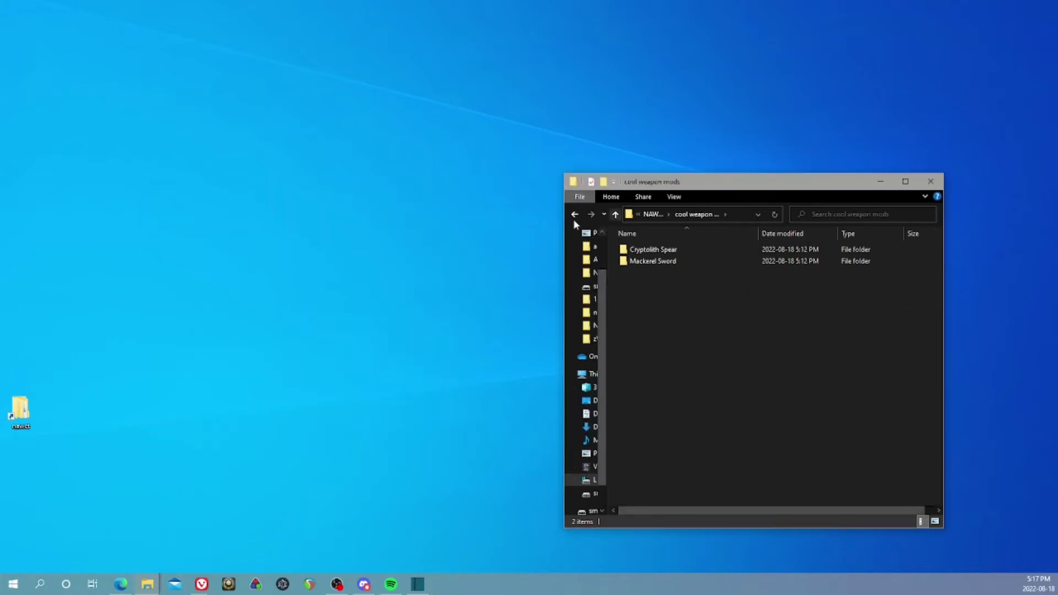